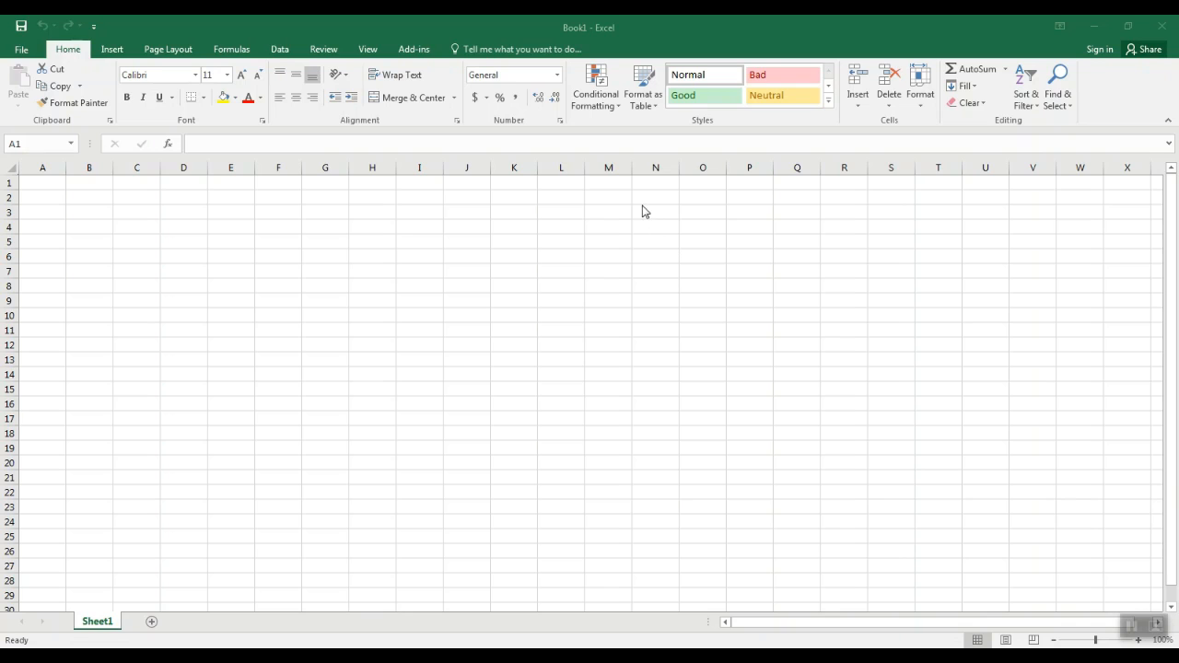
pyautogui.click(657, 109)
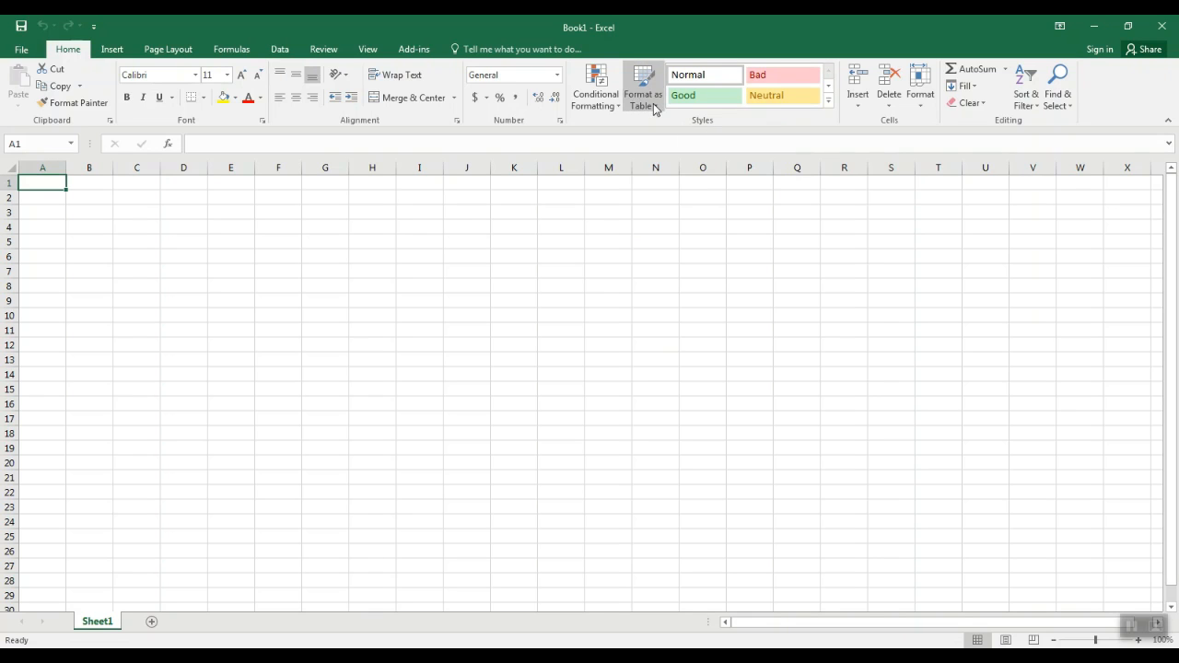
pyautogui.click(654, 110)
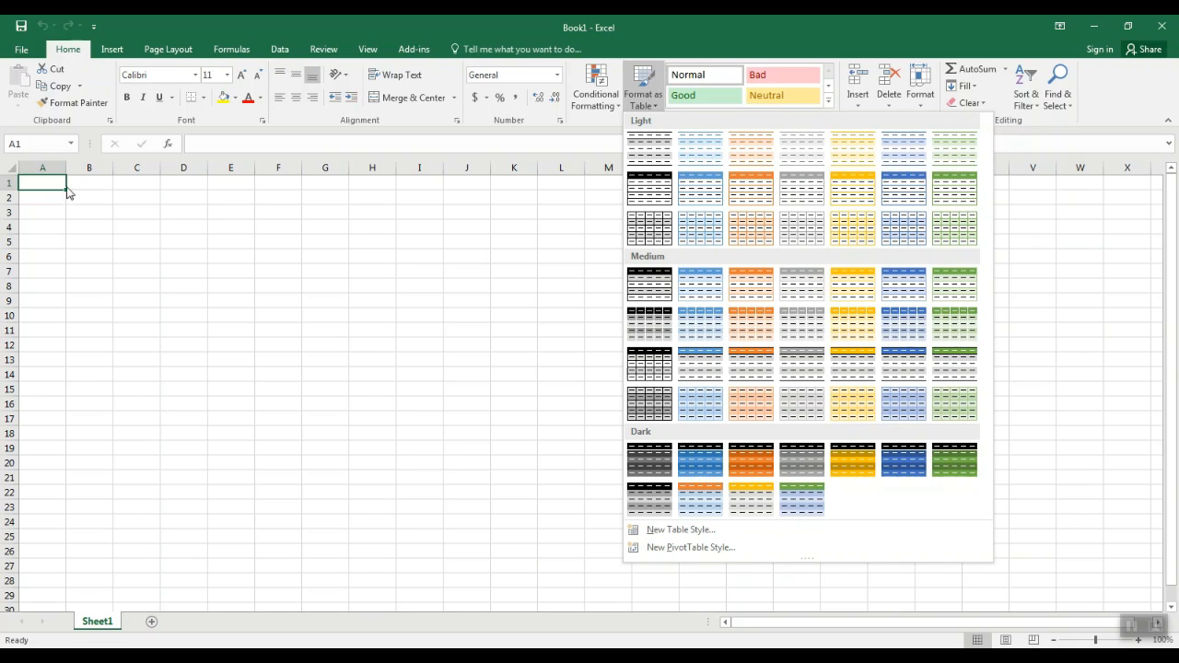
pyautogui.click(504, 218)
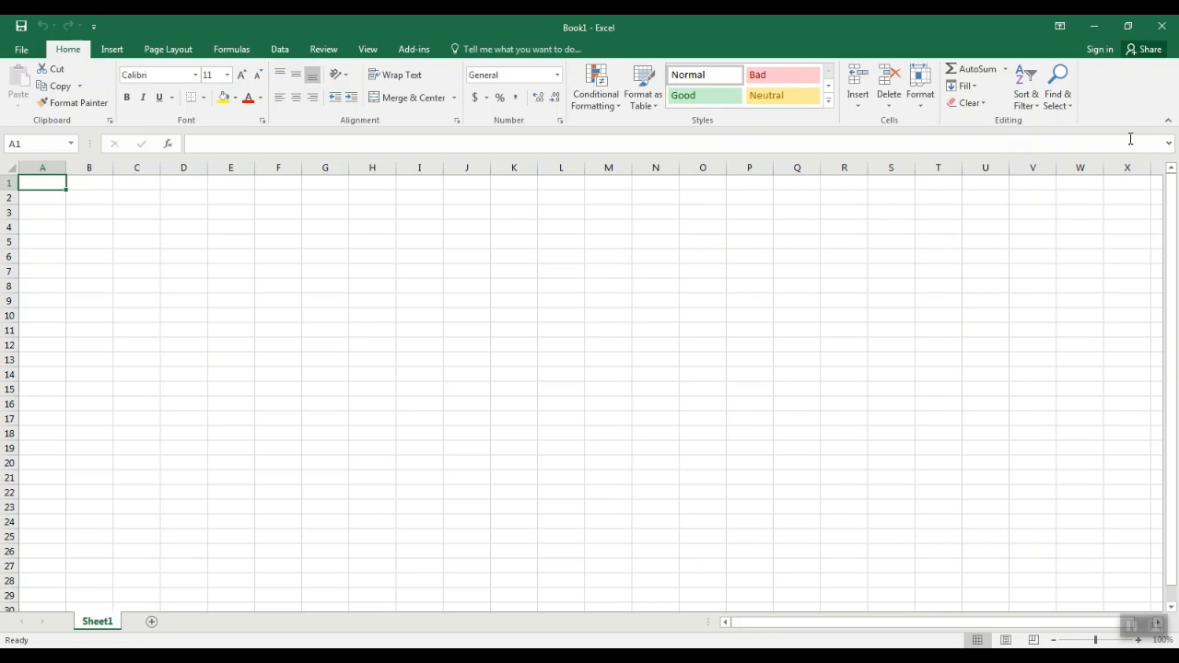
# Open the Guided Practice Beg workbook
pyautogui.click(14, 50)
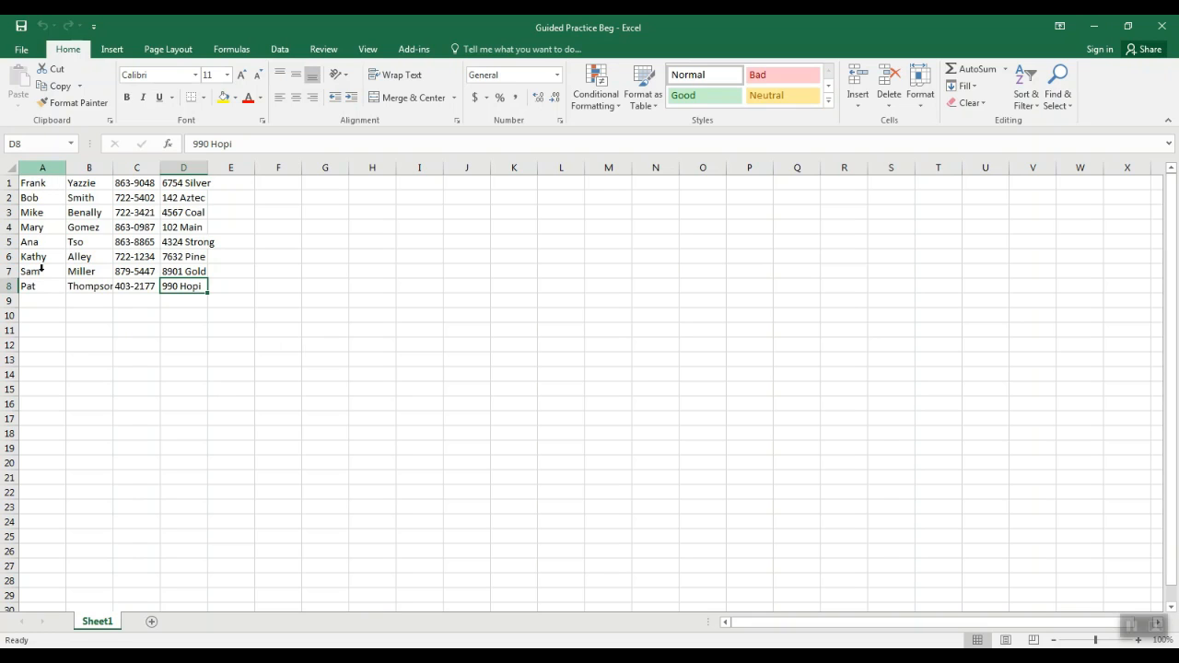
# Sort the contact list A to Z by the first names in column A, expanding the selection to include the adjacent data
pyautogui.click(42, 167)
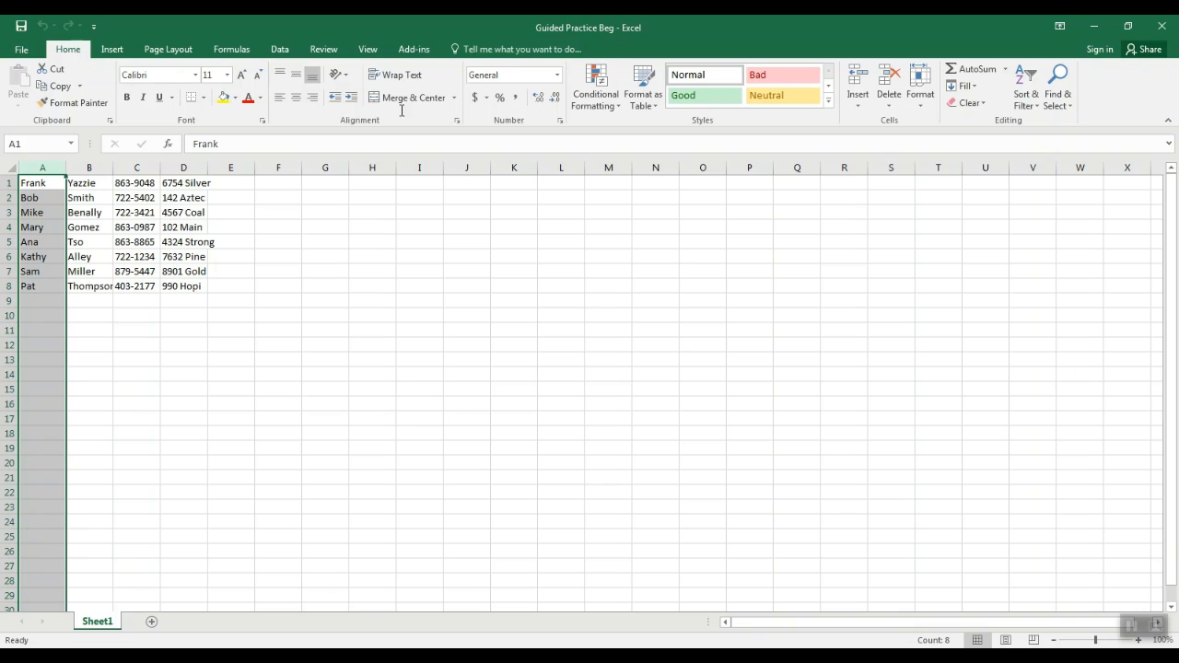
pyautogui.click(1030, 90)
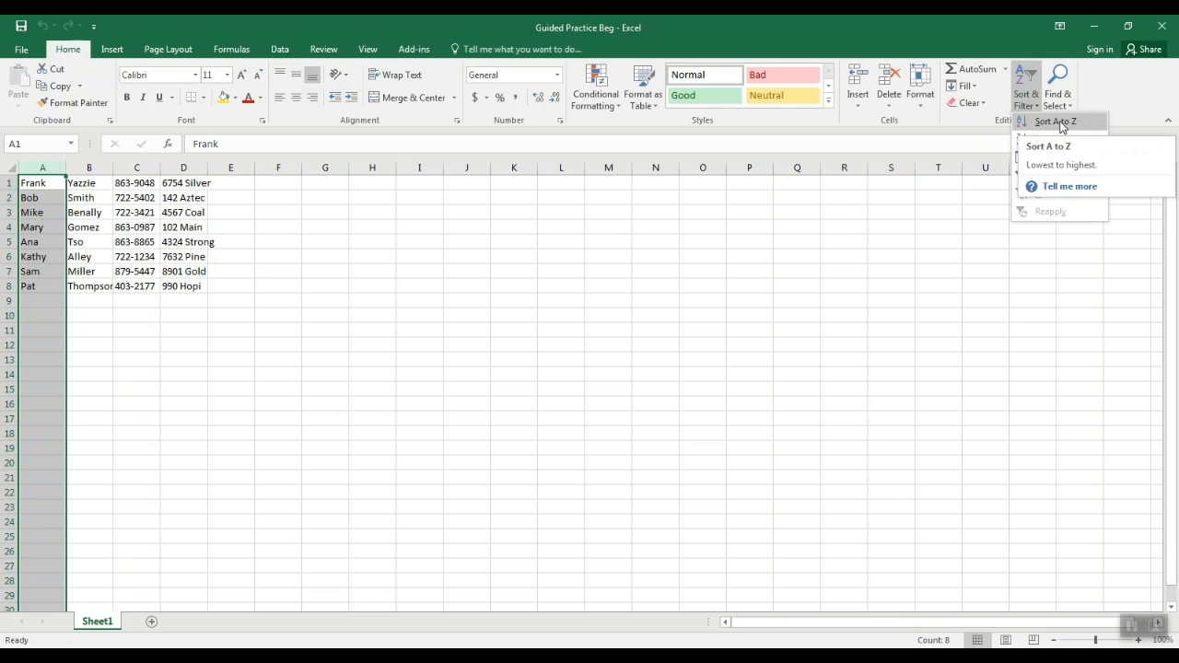
pyautogui.click(1055, 121)
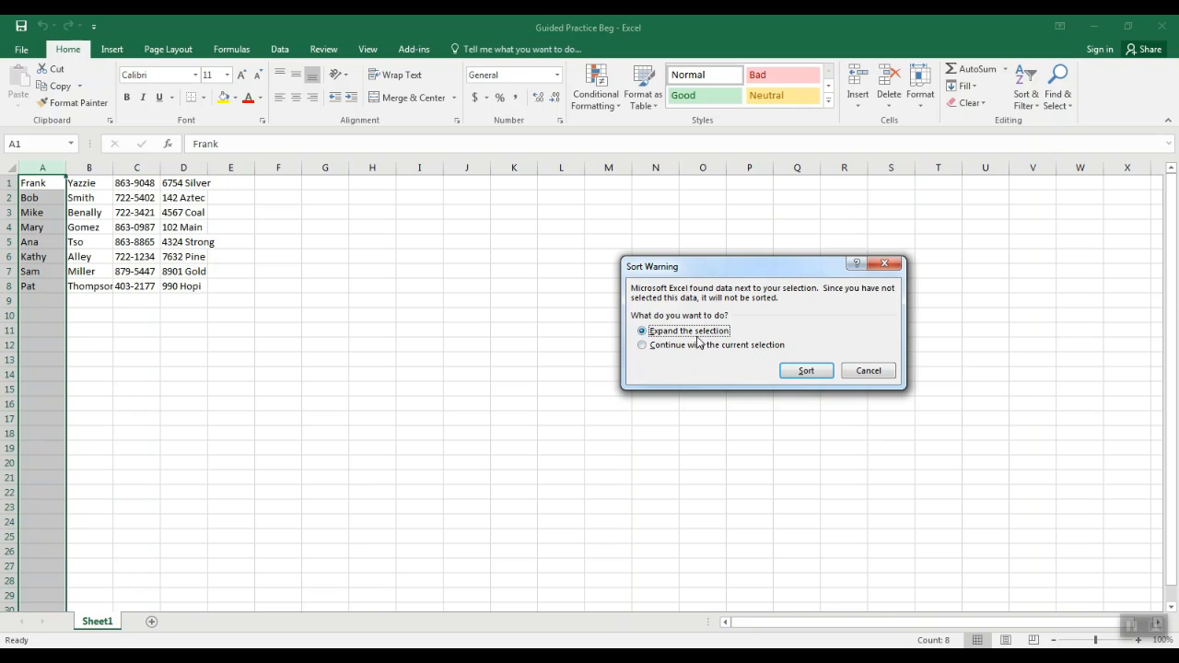
pyautogui.click(796, 369)
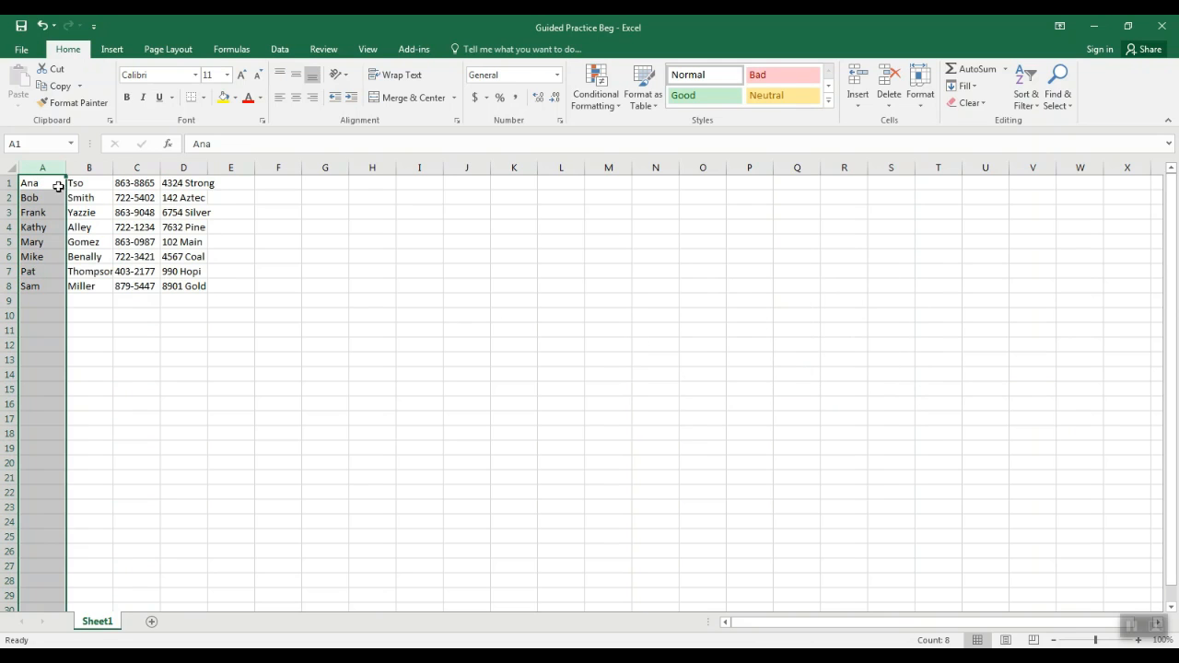
pyautogui.click(36, 300)
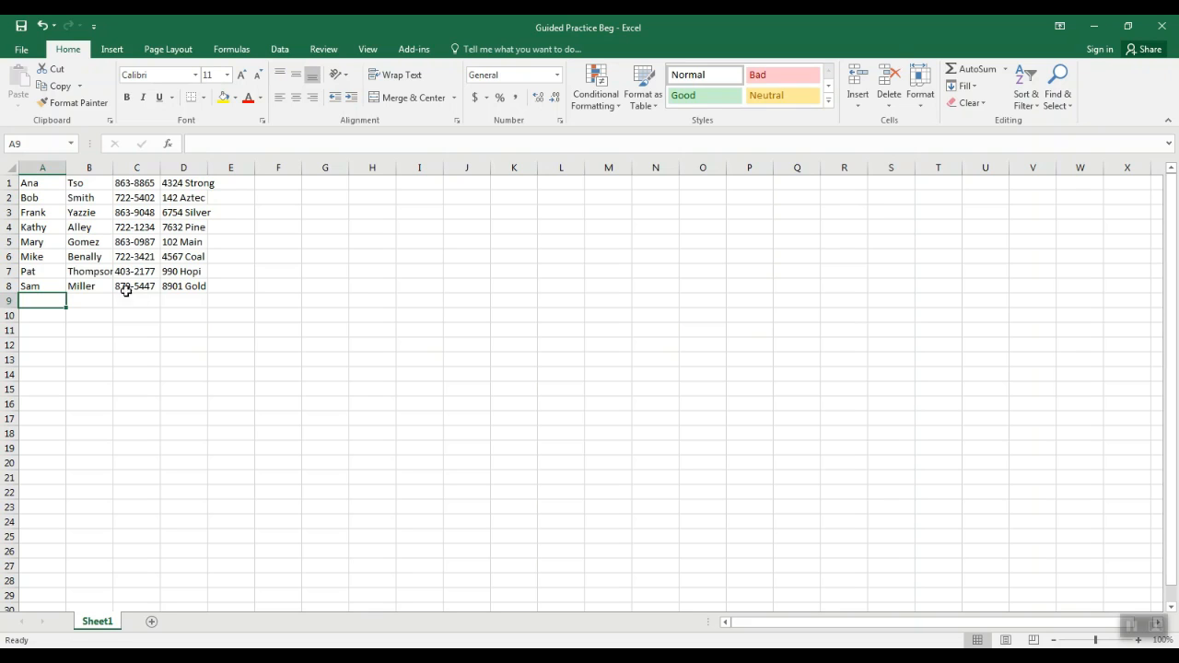
# Format the range A1:D8 as a table without existing headers, using the orange style in the first row of the Medium group
pyautogui.moveTo(32, 185); pyautogui.dragTo(184, 289)
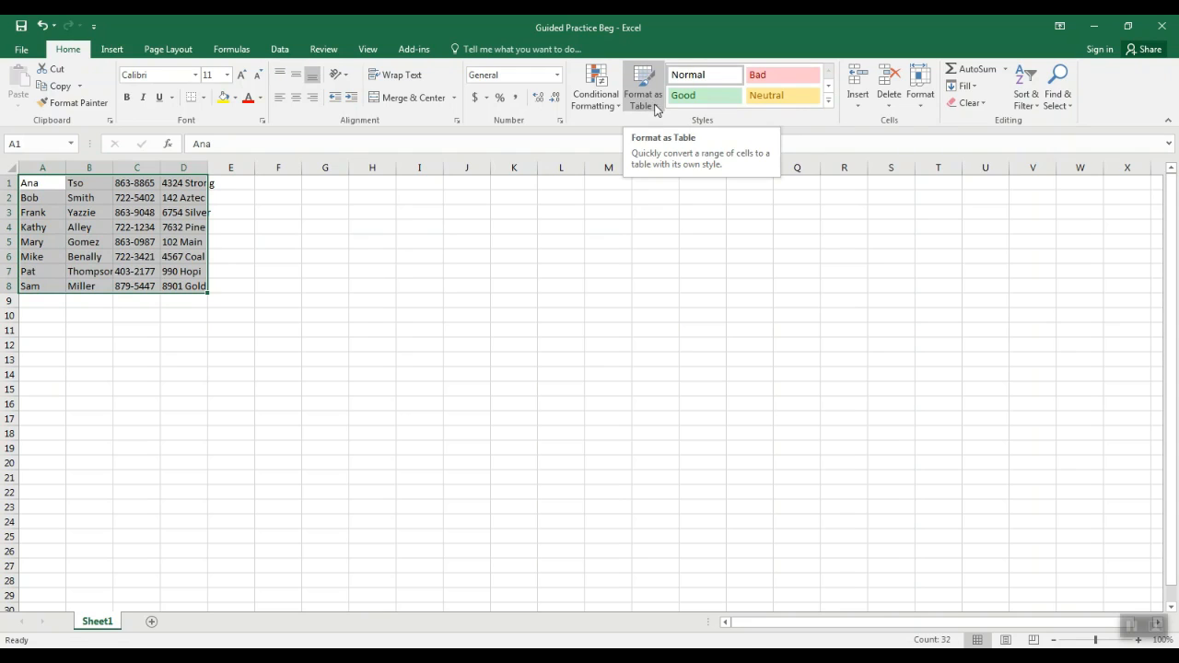
pyautogui.click(652, 107)
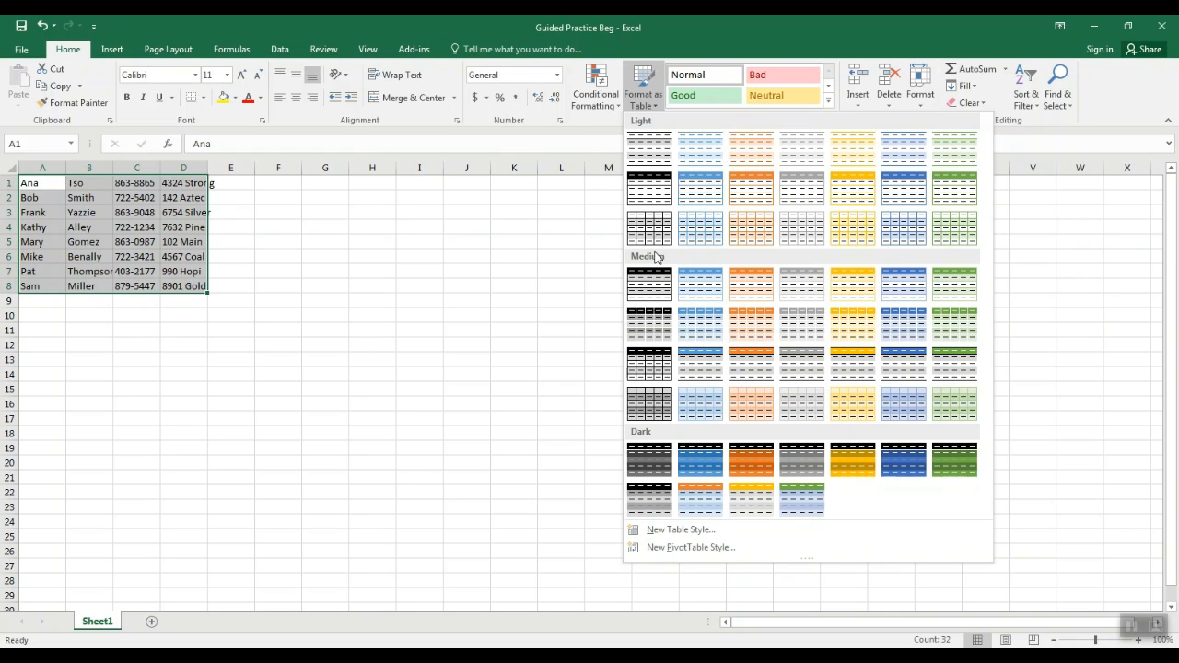
pyautogui.click(747, 291)
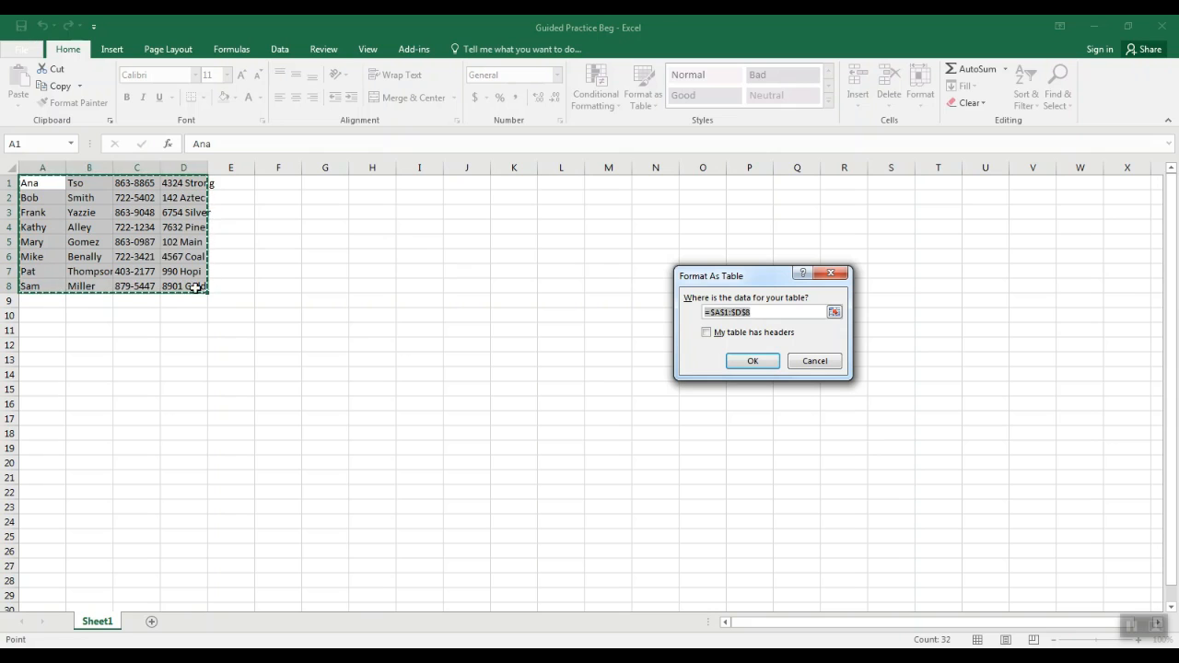
pyautogui.click(750, 363)
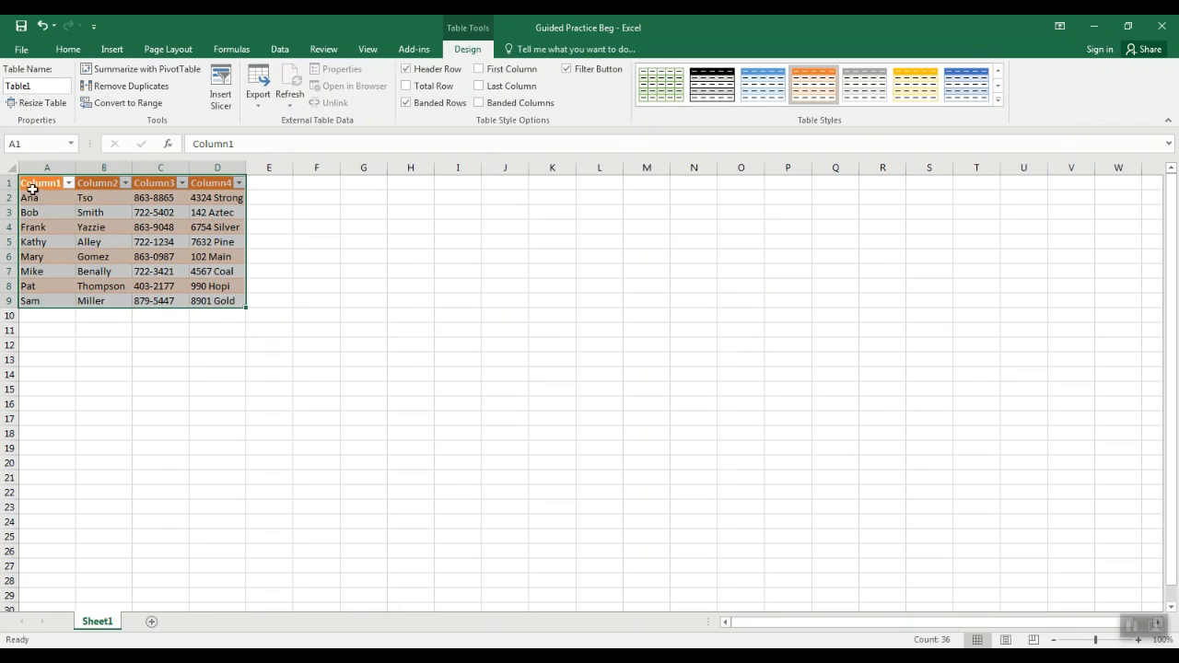
pyautogui.click(109, 317)
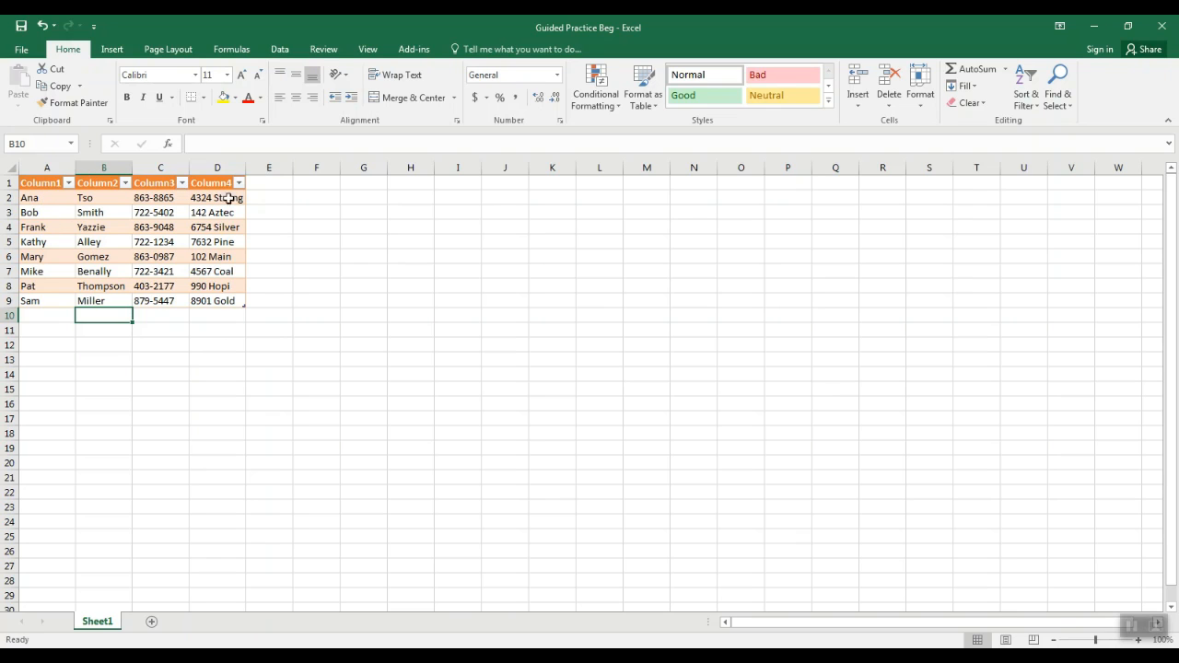
# Rename the header of the table's first column to First Name
pyautogui.click(35, 185)
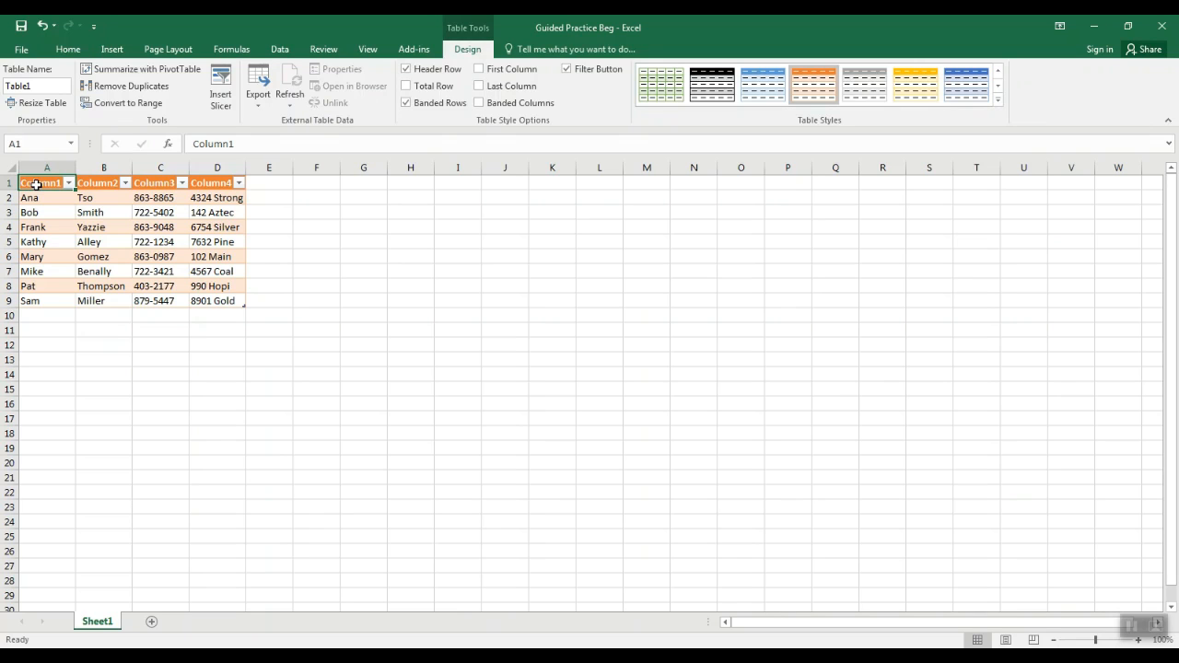
pyautogui.write('Frank')
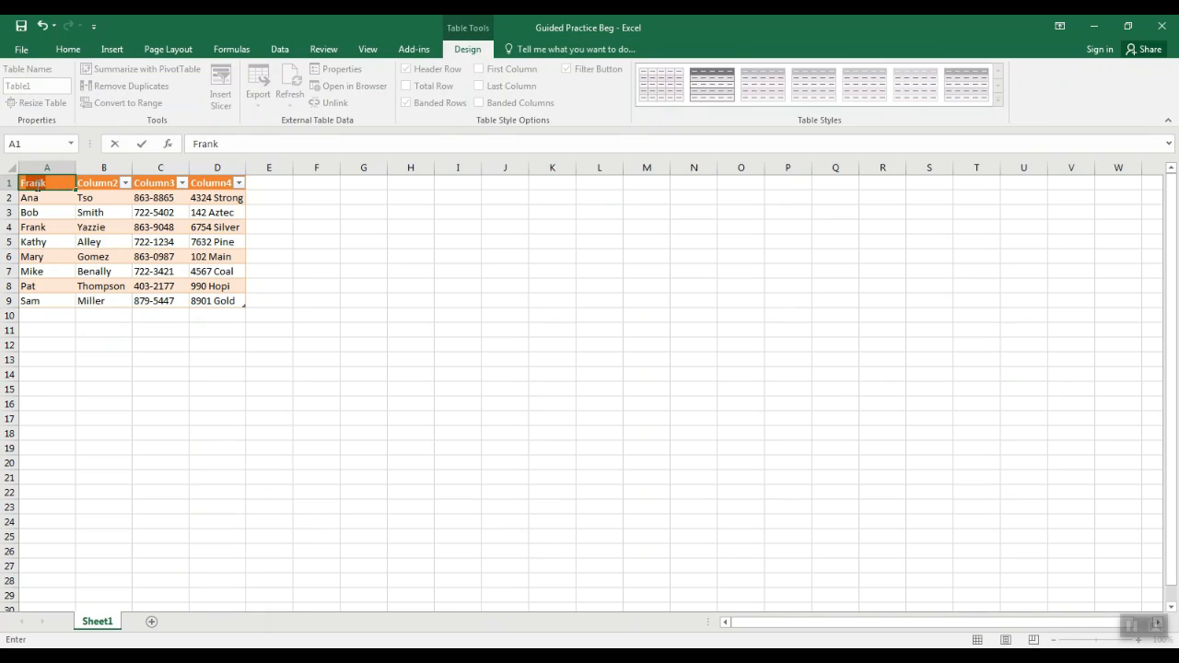
pyautogui.write('u')
pyautogui.press('BackSpace')
pyautogui.press('BackSpace')
pyautogui.press('BackSpace')
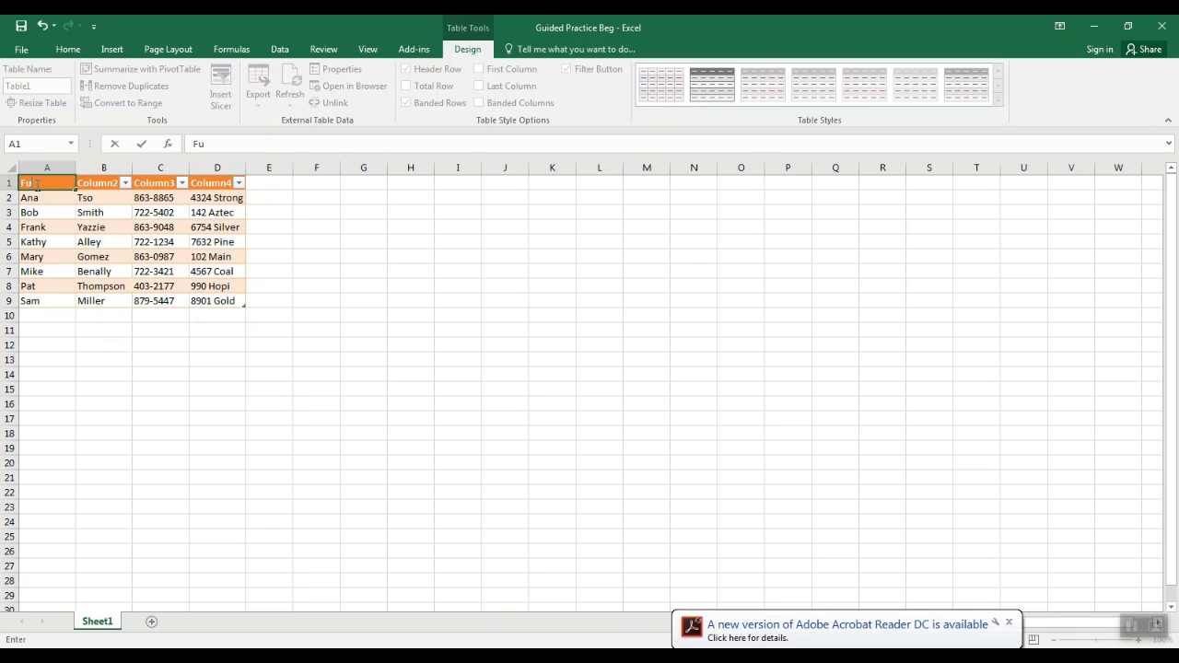
pyautogui.write('irst Name')
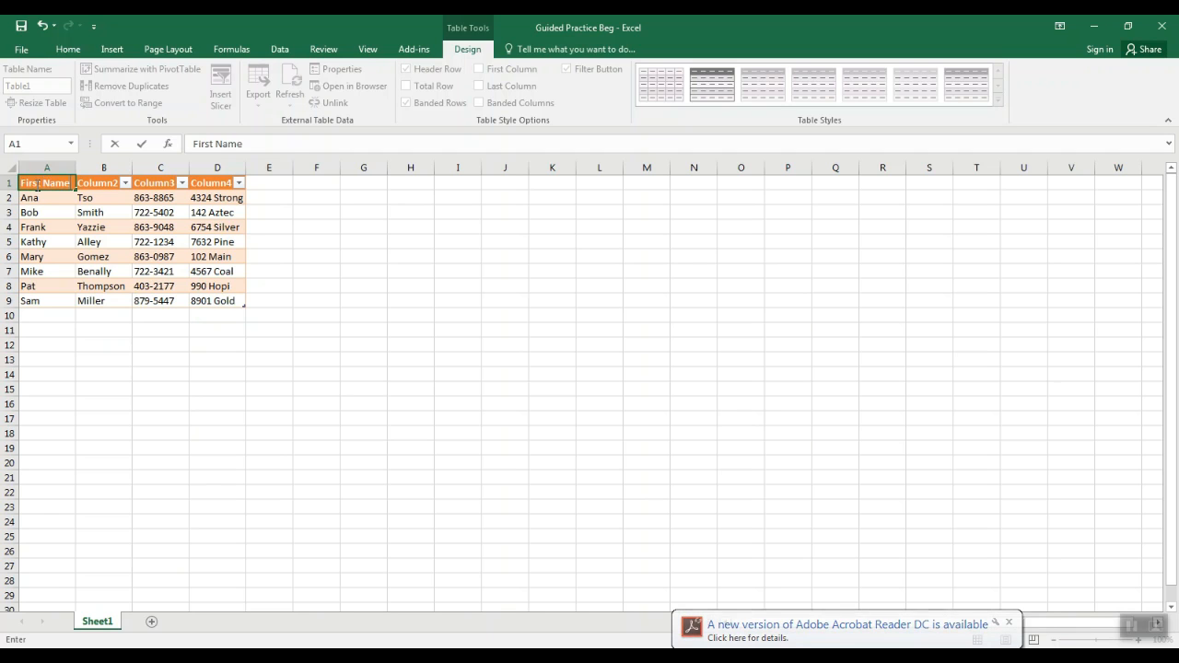
pyautogui.press('Tab')
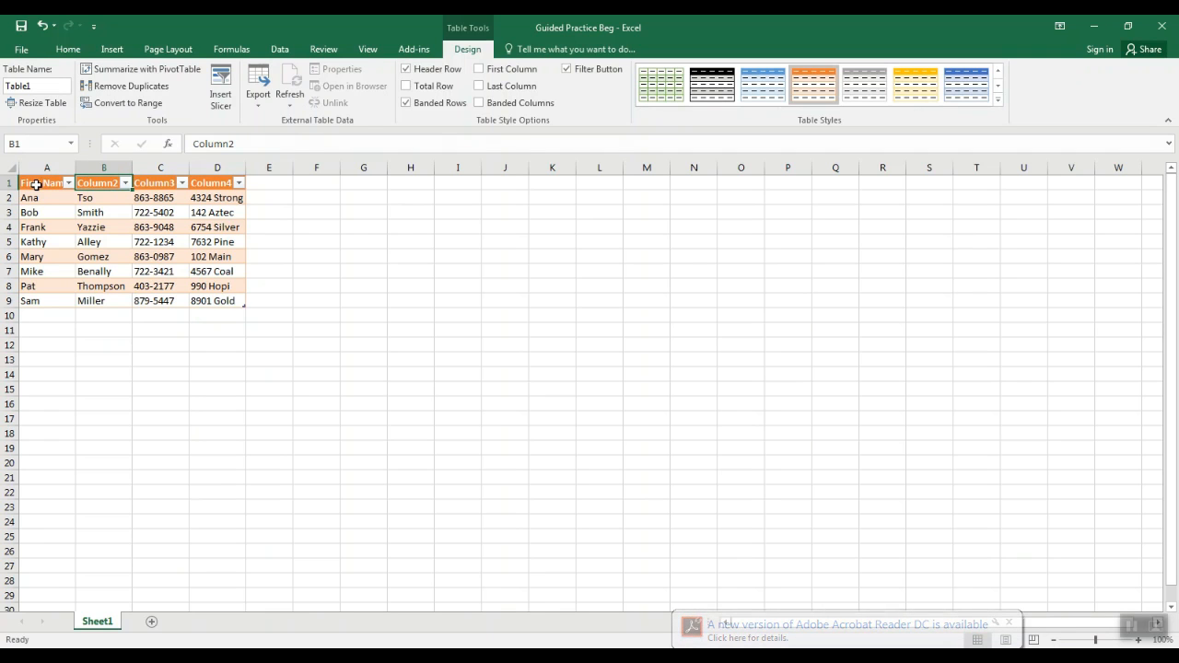
# Rename the headers of the table's remaining three columns to Last Name, Phone and Address
pyautogui.write('Last Na')
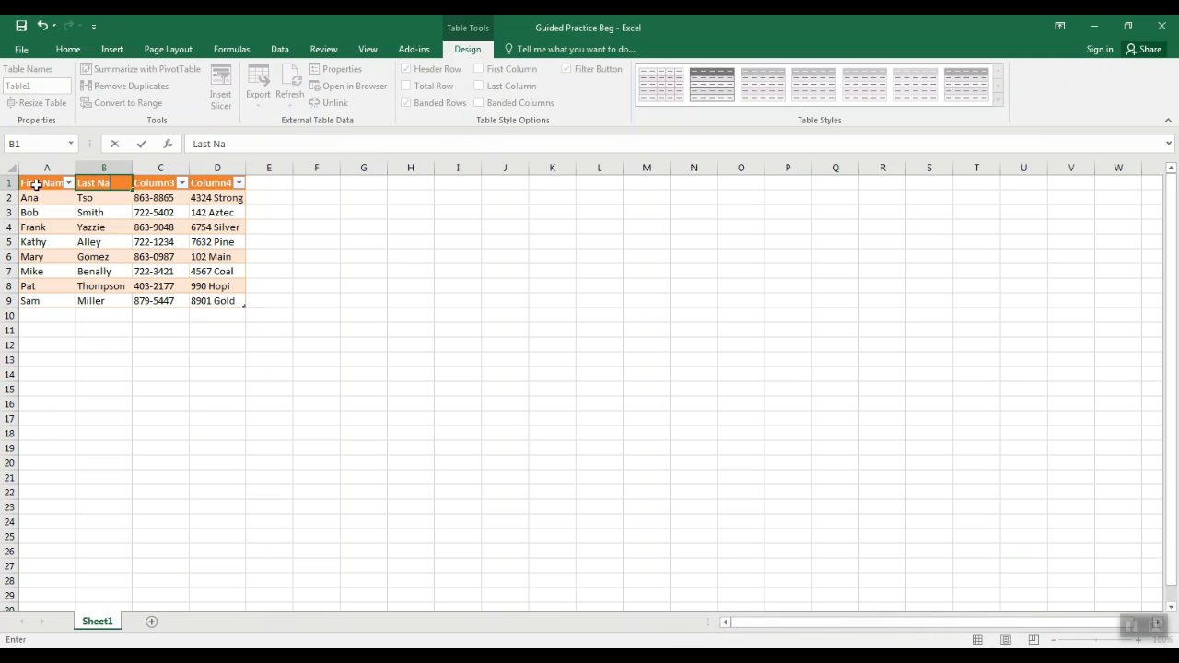
pyautogui.write('me')
pyautogui.press('Tab')
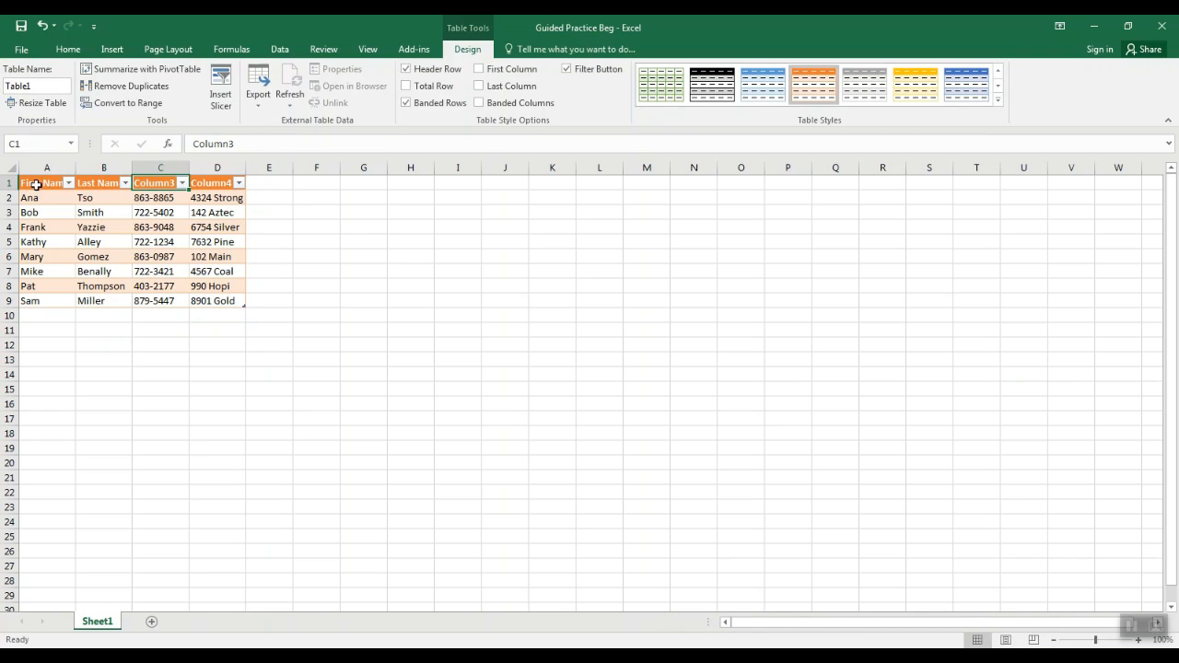
pyautogui.write('Phone')
pyautogui.press('Tab')
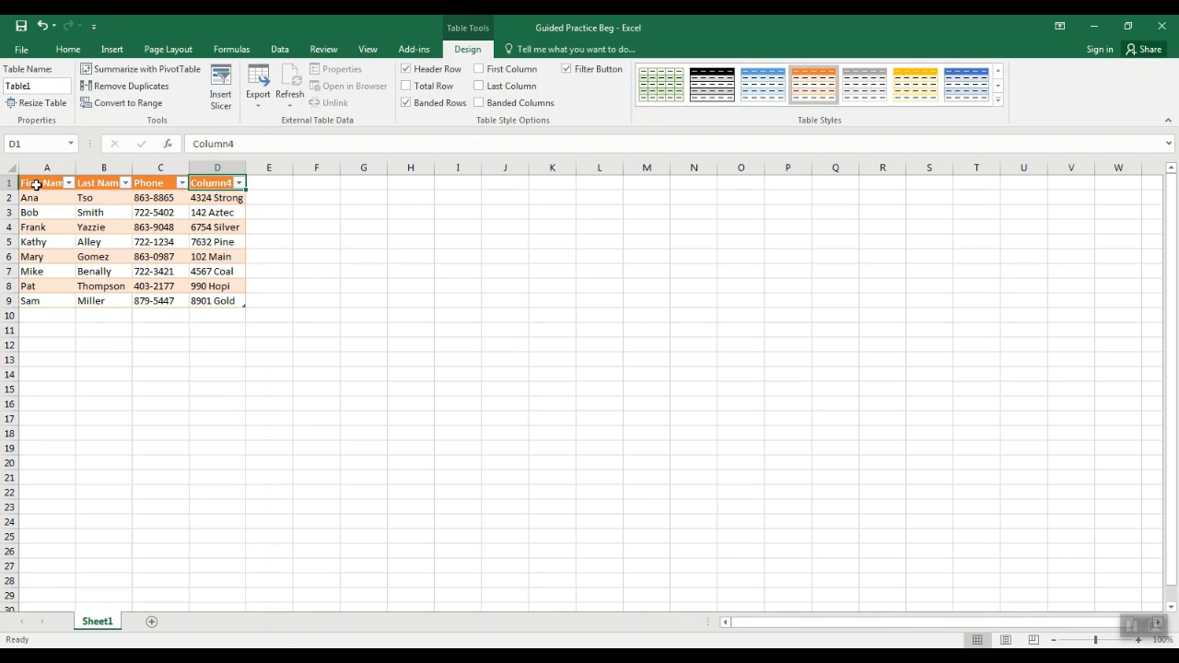
pyautogui.write('Address')
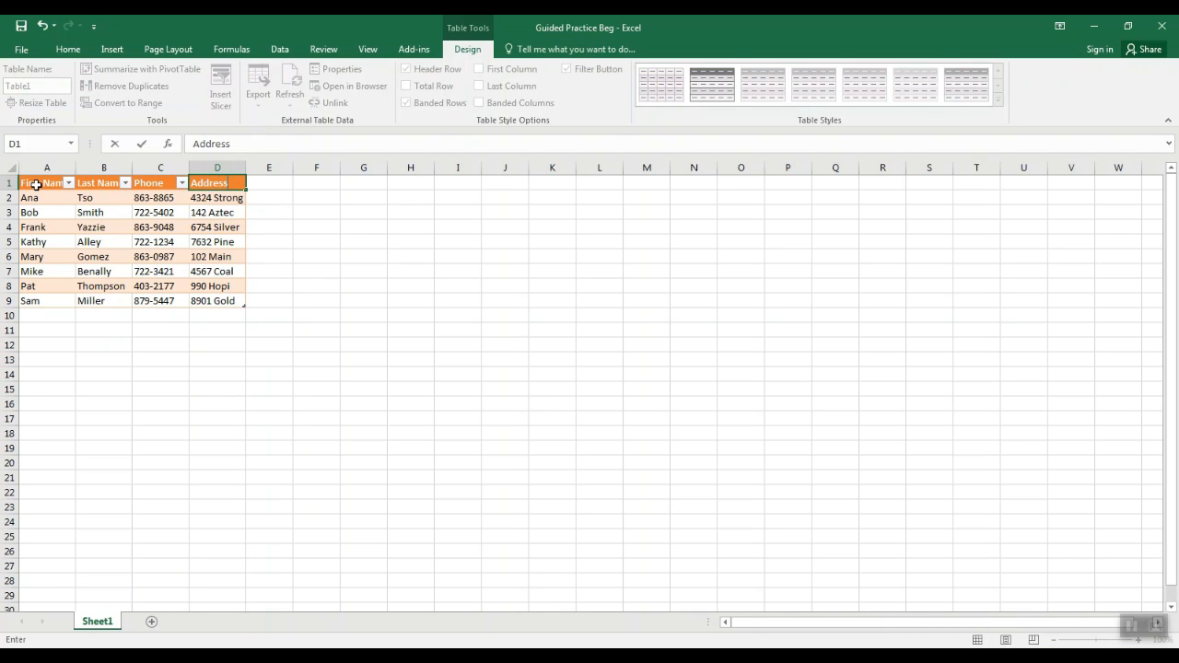
pyautogui.press('Return')
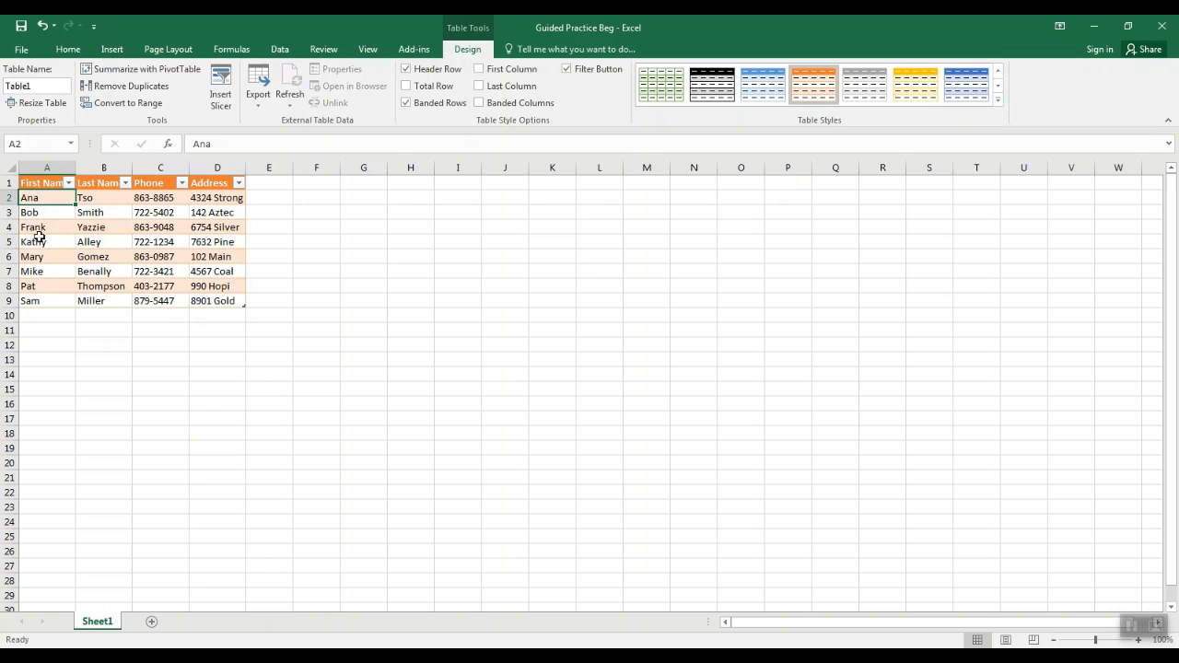
# Sort the table A to Z by the Last Name column
pyautogui.moveTo(37, 260); pyautogui.dragTo(34, 288)
pyautogui.click(33, 288)
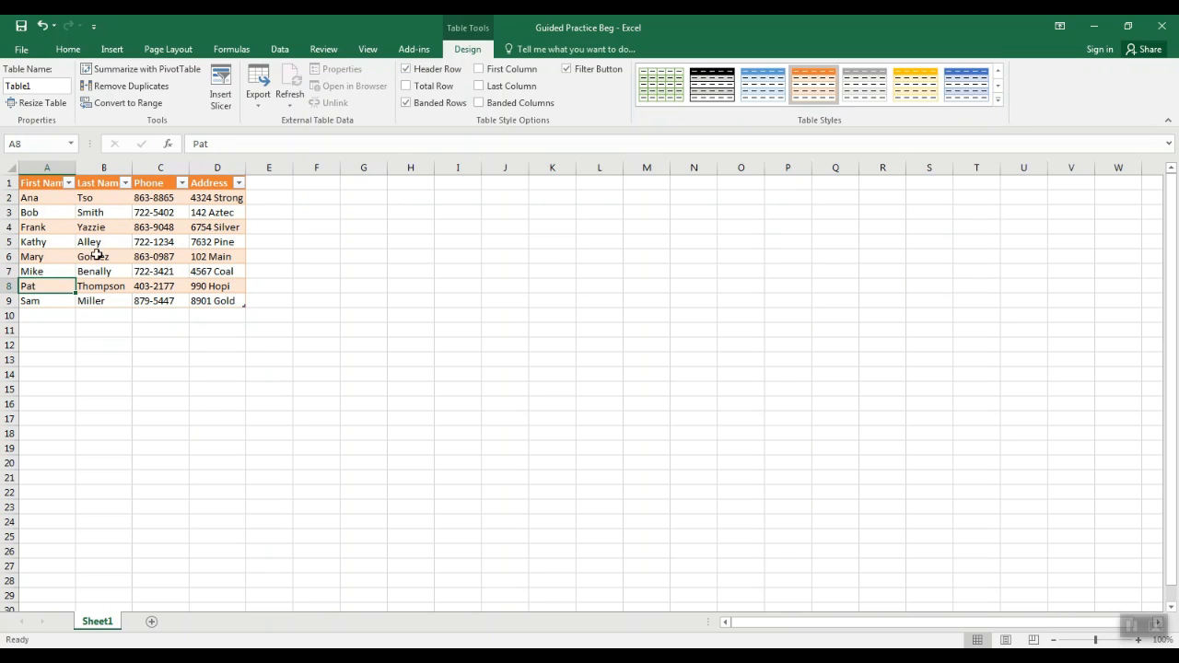
pyautogui.click(126, 183)
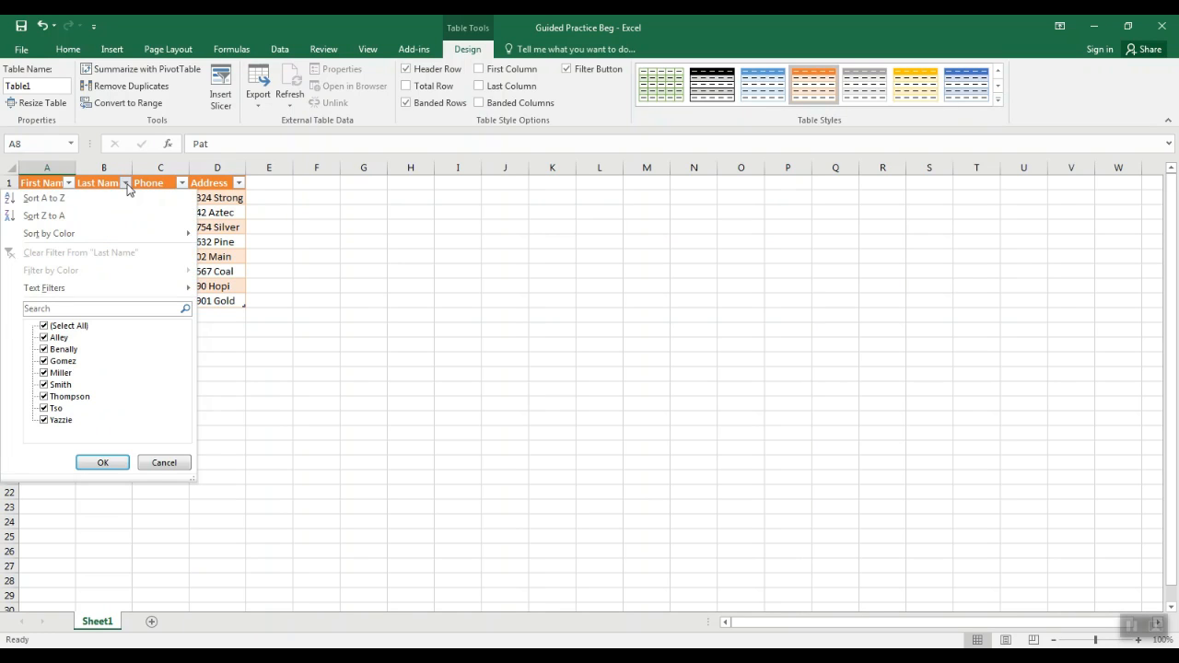
pyautogui.click(44, 198)
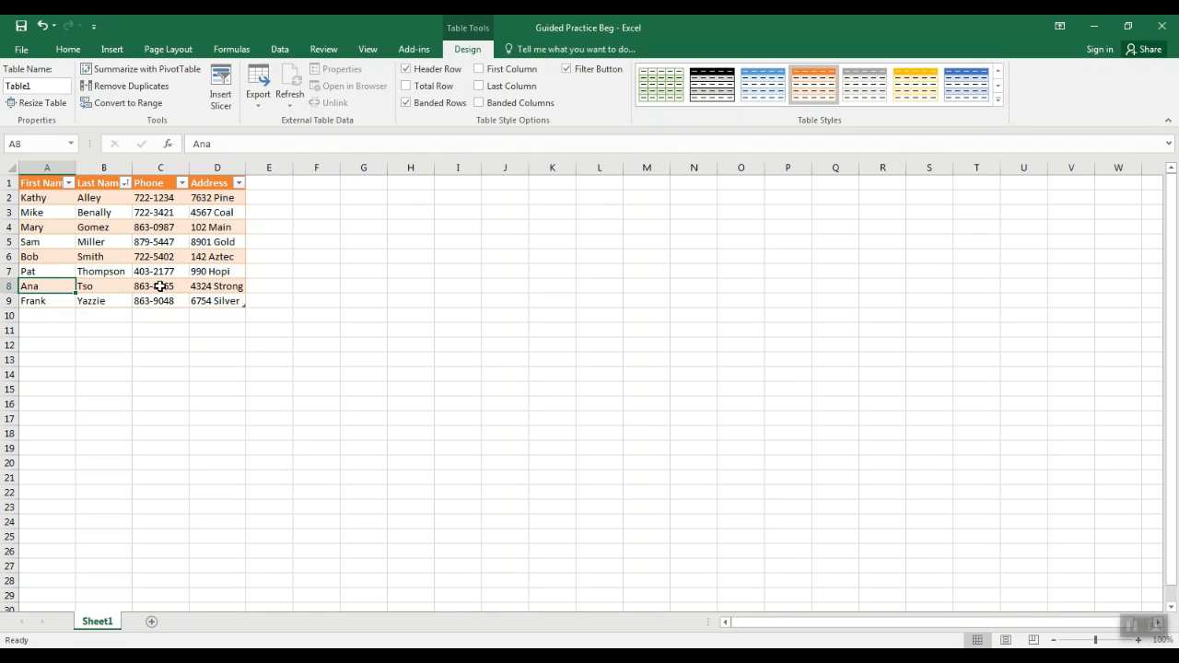
# Add a record in row 10 directly below the table and enter the new contact's first and last name
pyautogui.click(38, 315)
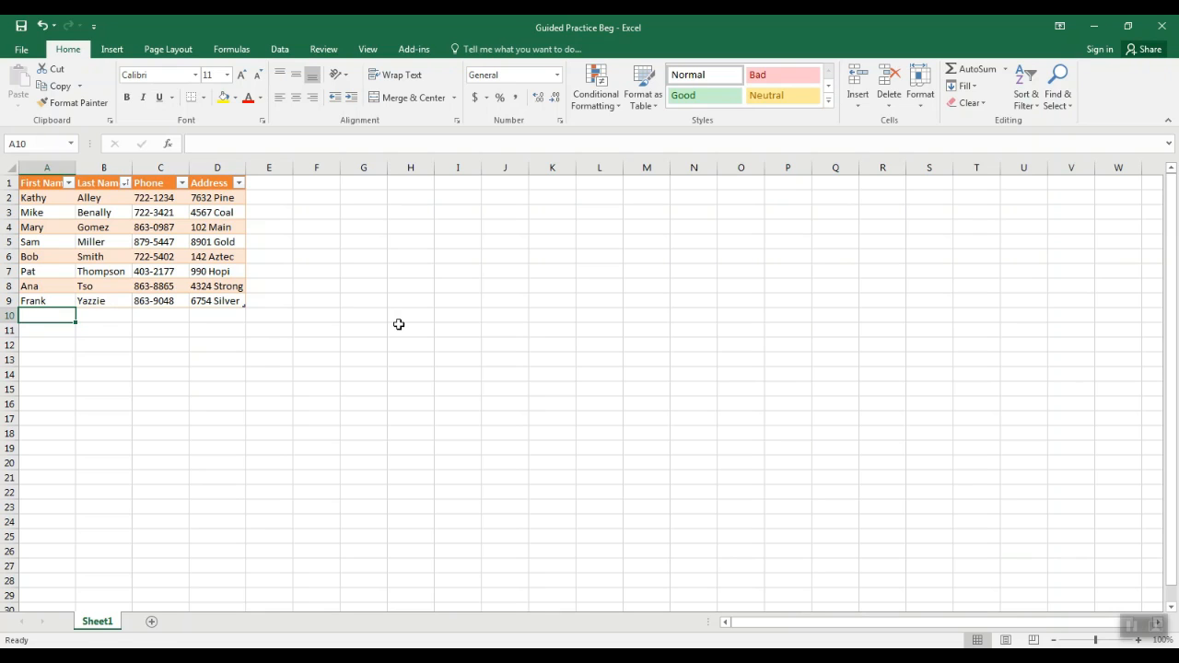
pyautogui.write('Ge')
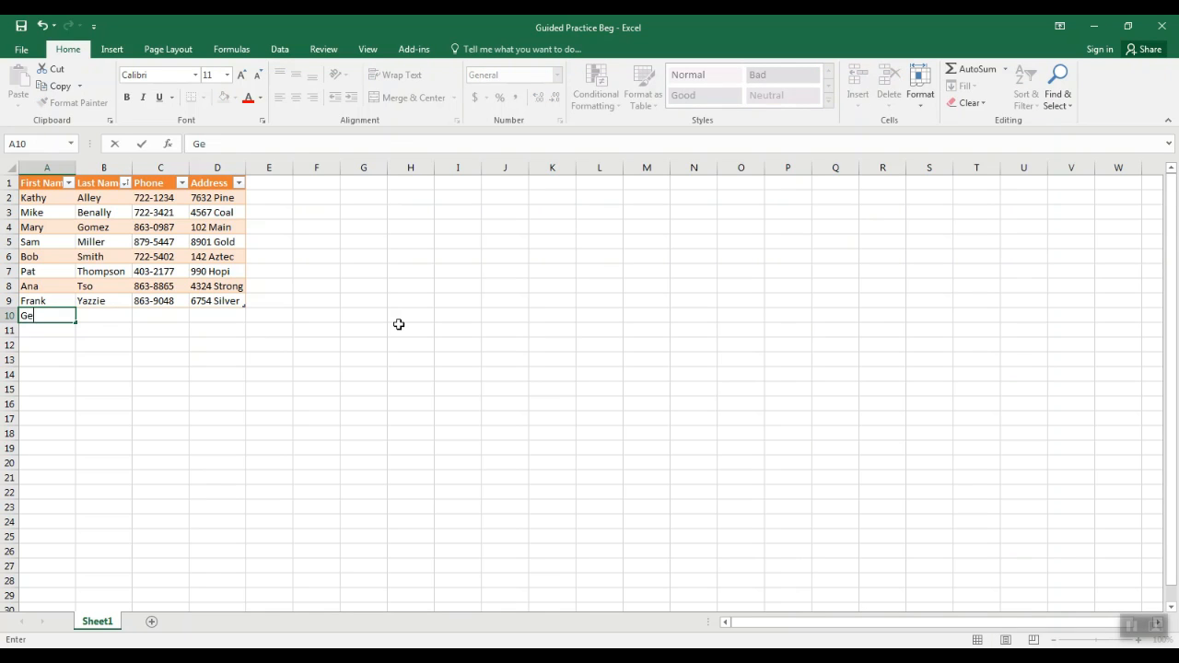
pyautogui.write('orge')
pyautogui.press('Tab')
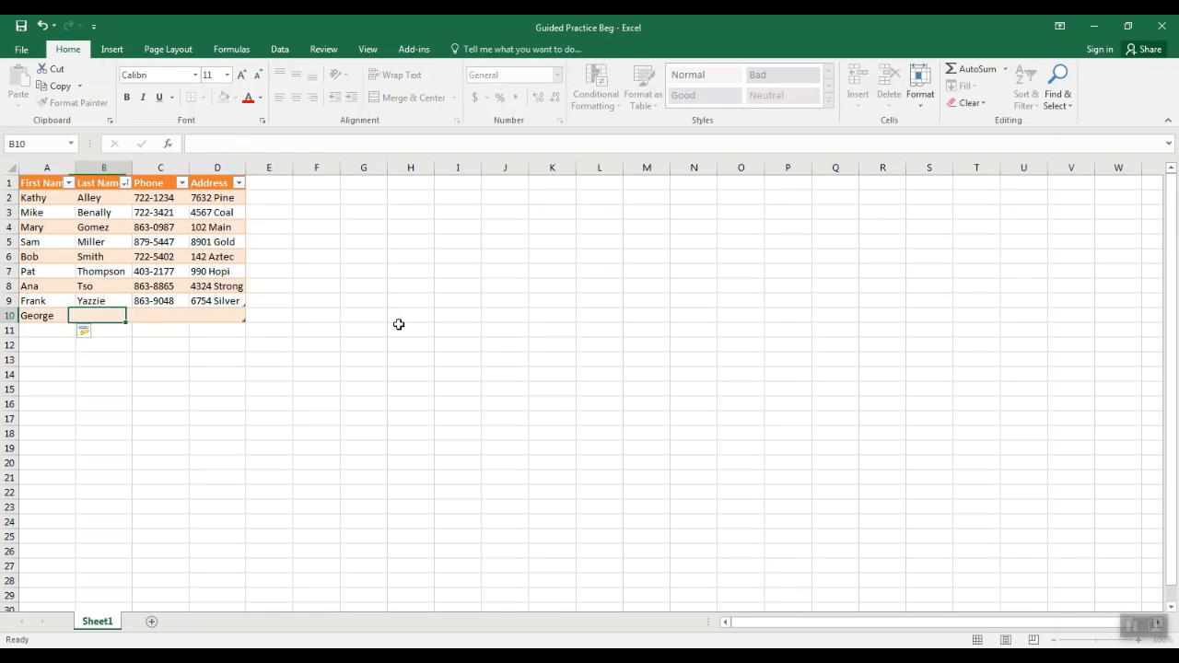
pyautogui.write('Burns')
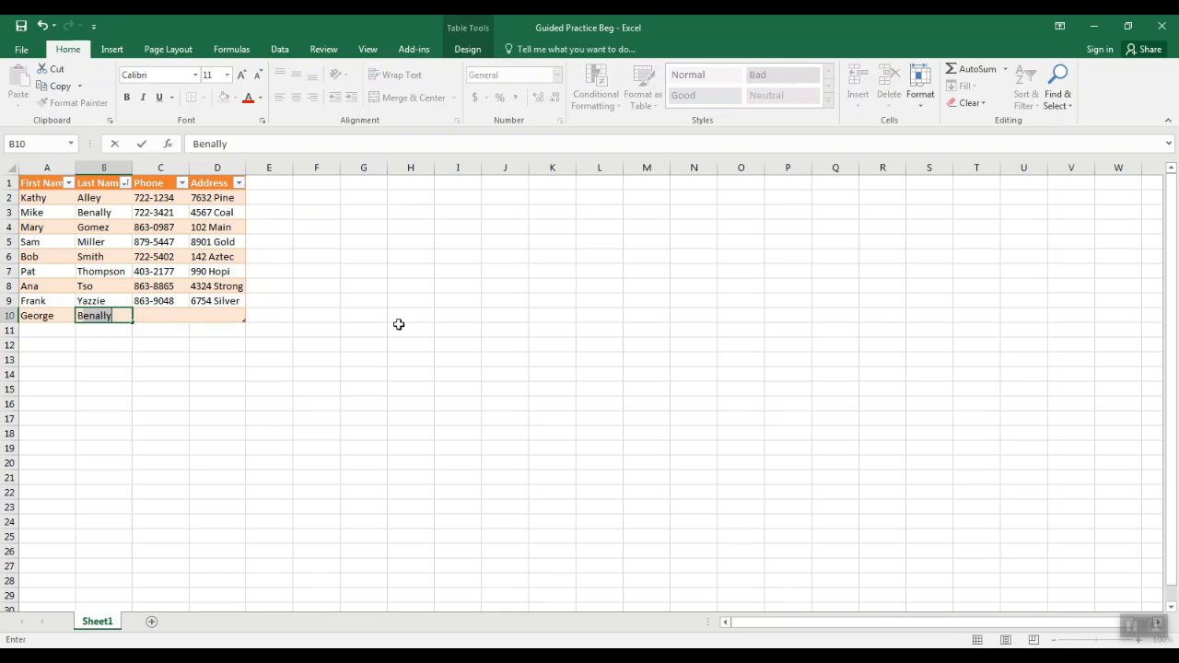
pyautogui.press('Tab')
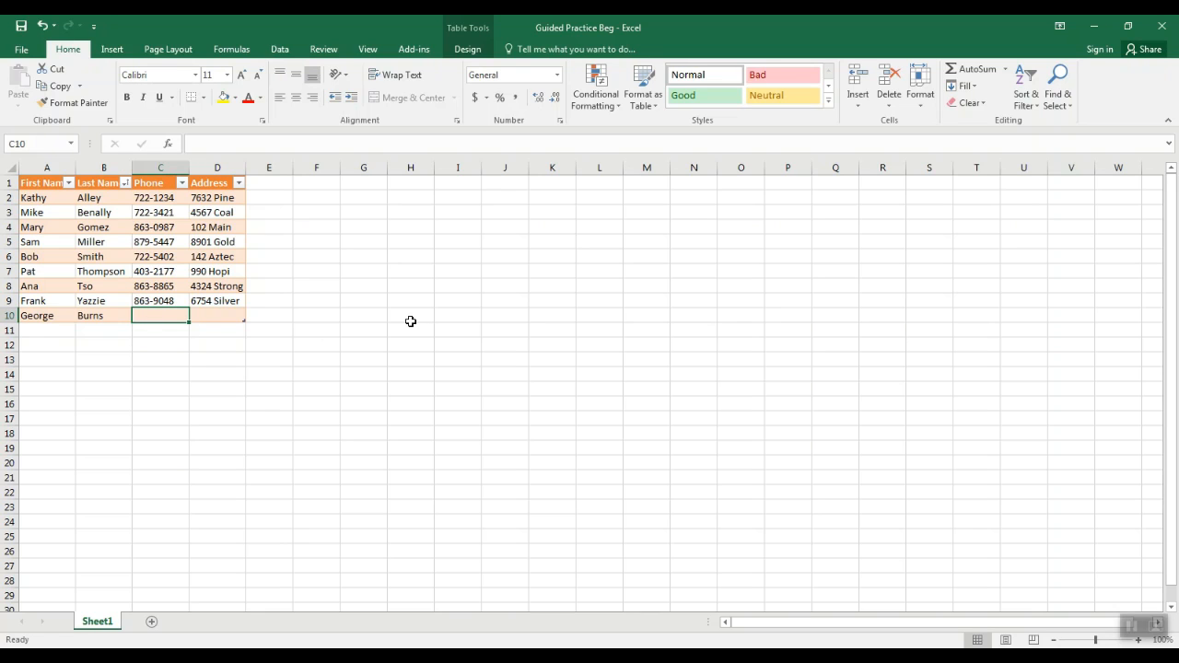
# Complete the new contact's record in row 10 by entering the phone number and street address
pyautogui.write('7')
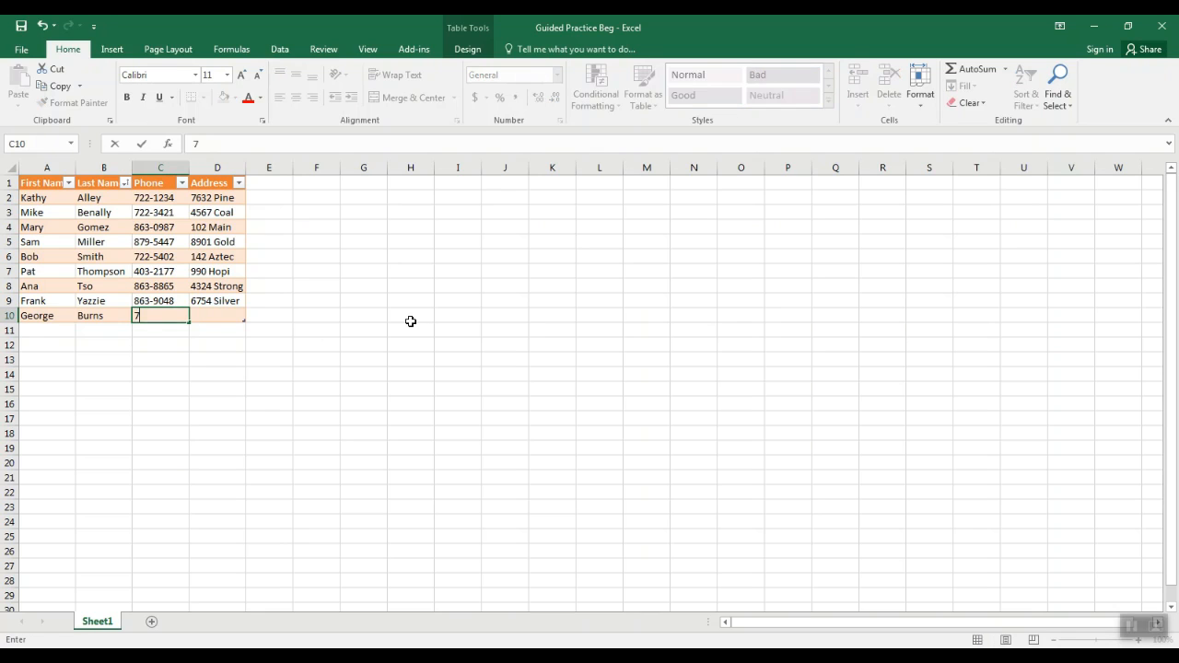
pyautogui.write('22-9876')
pyautogui.click(207, 315)
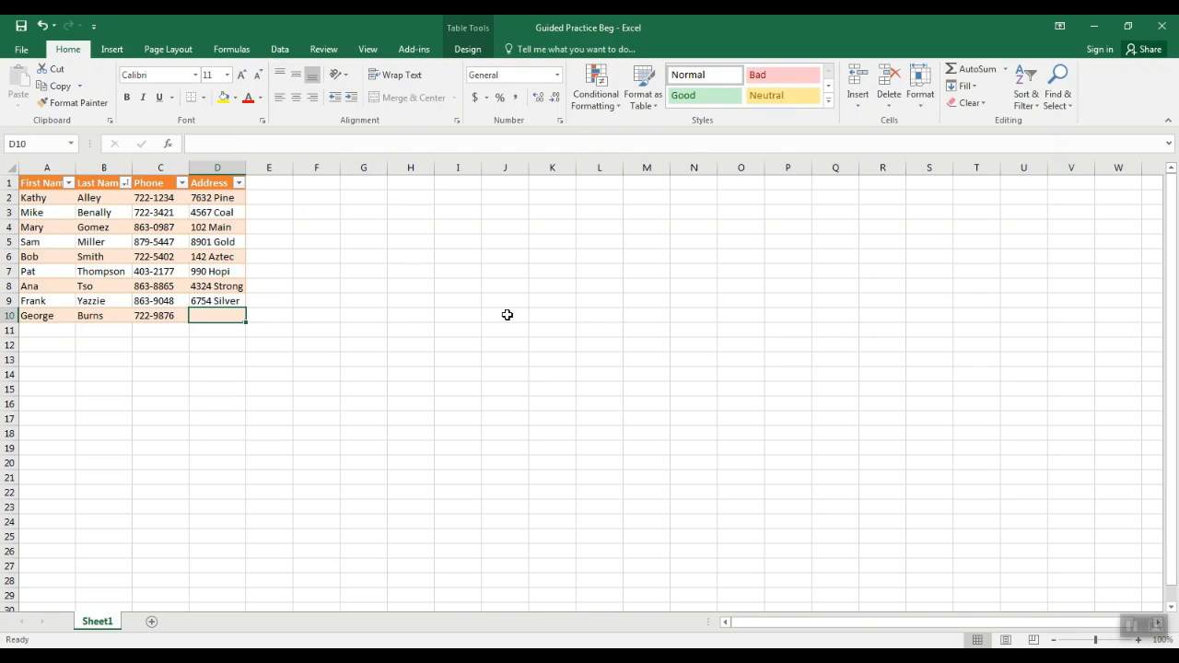
pyautogui.write('123')
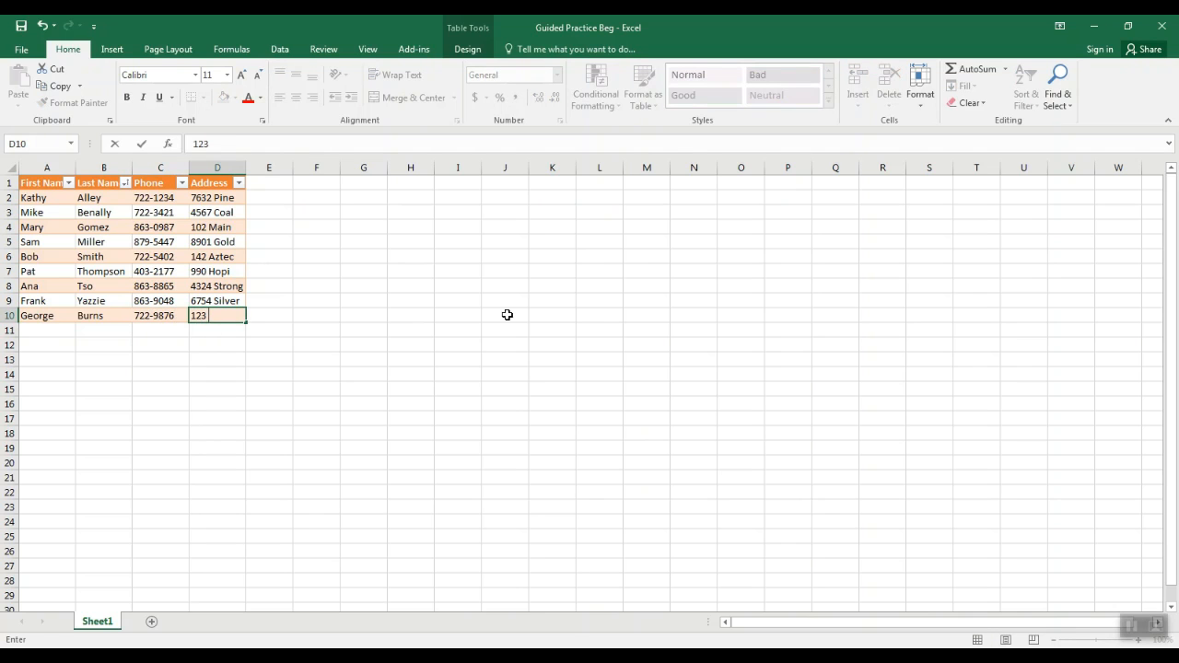
pyautogui.write(' Address')
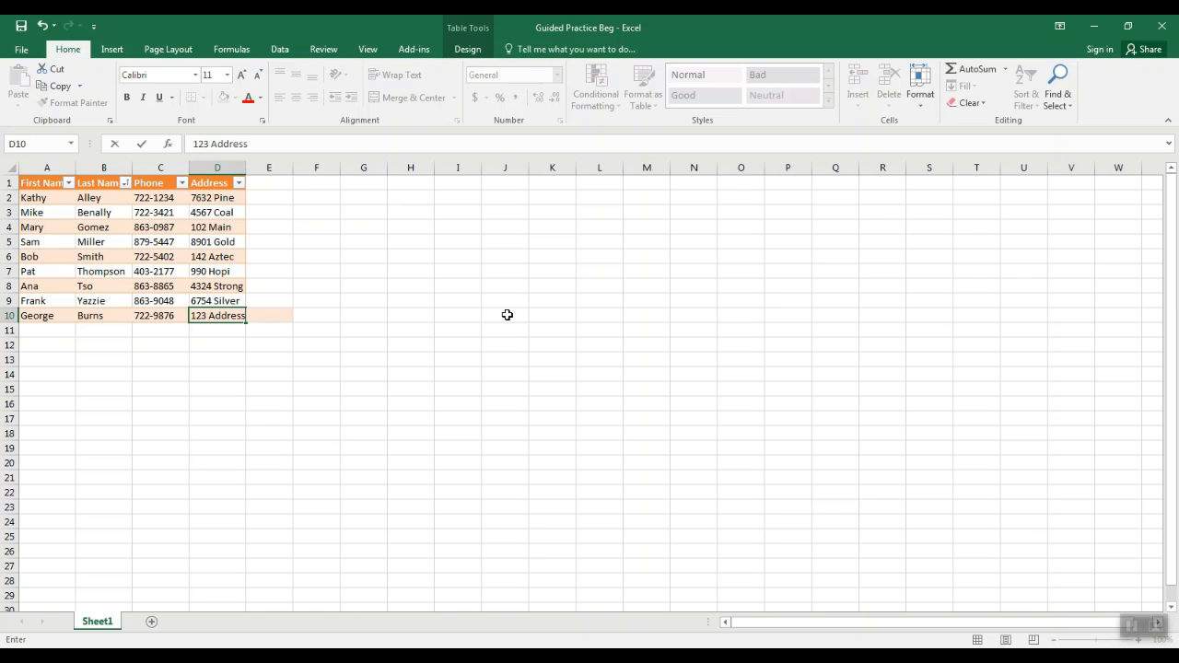
pyautogui.press('Return')
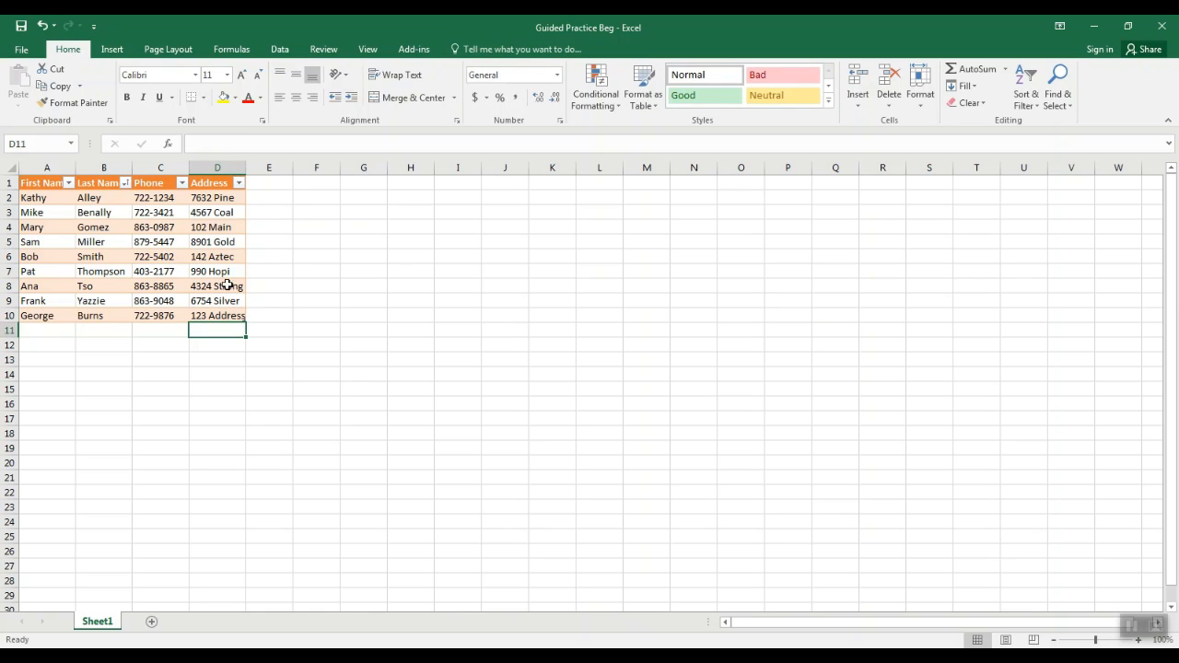
# Append a new row 11 to the table from its last cell and enter Person as both first and last name
pyautogui.click(67, 315)
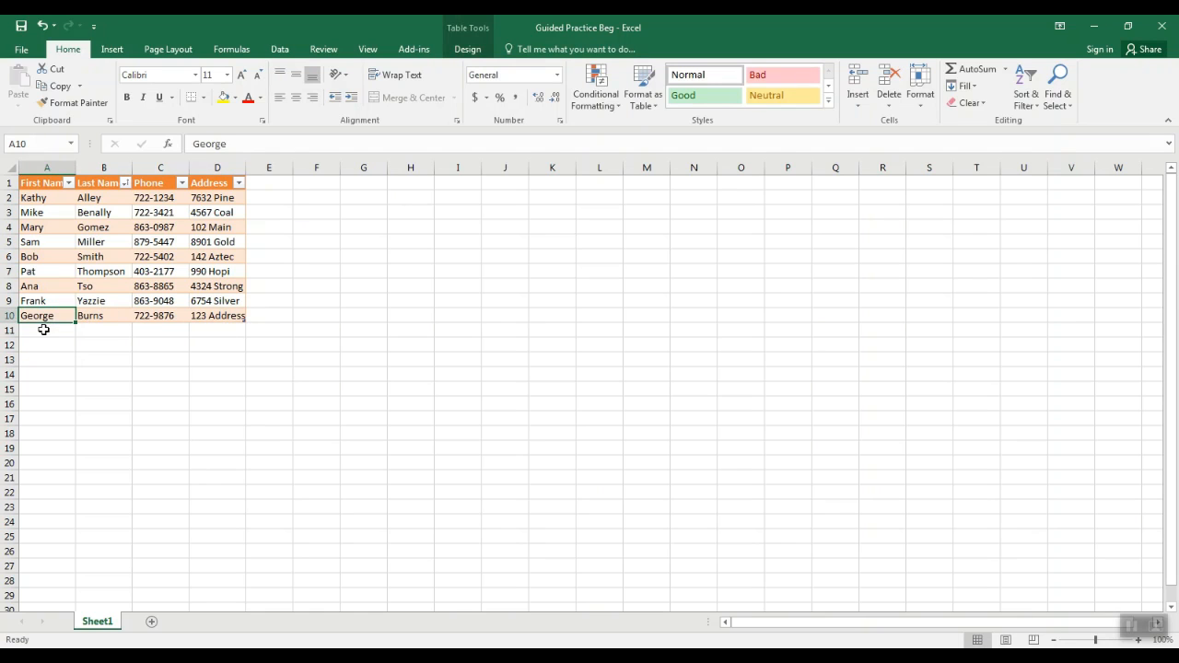
pyautogui.click(44, 329)
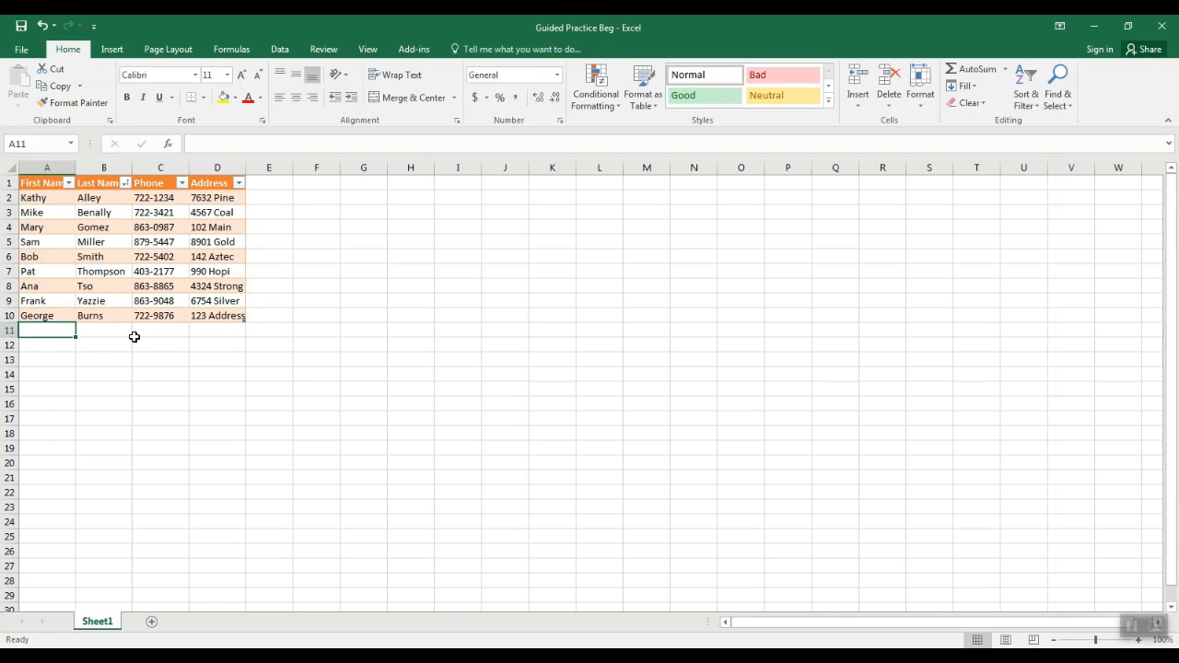
pyautogui.click(217, 316)
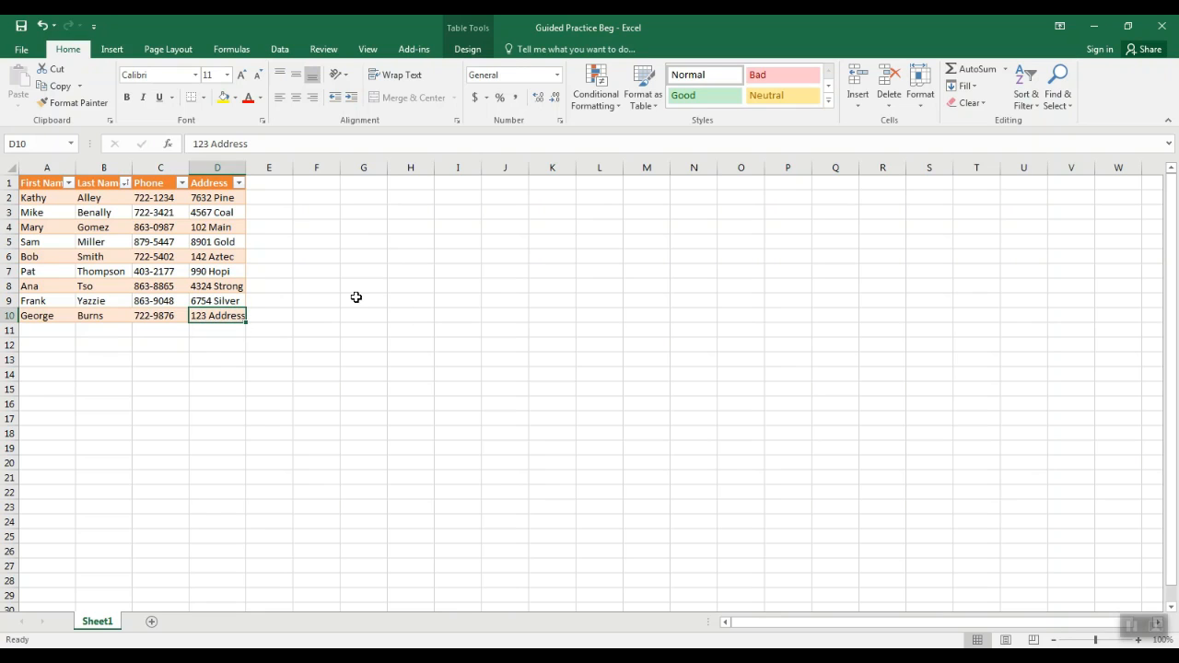
pyautogui.press('Tab')
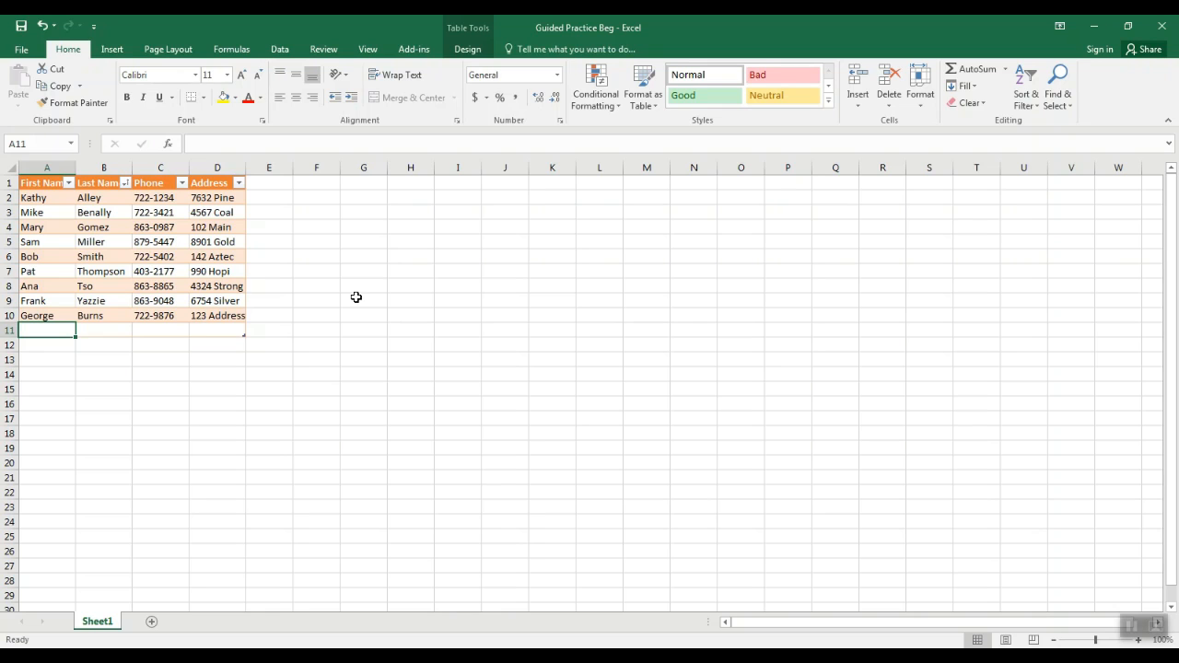
pyautogui.write('Person')
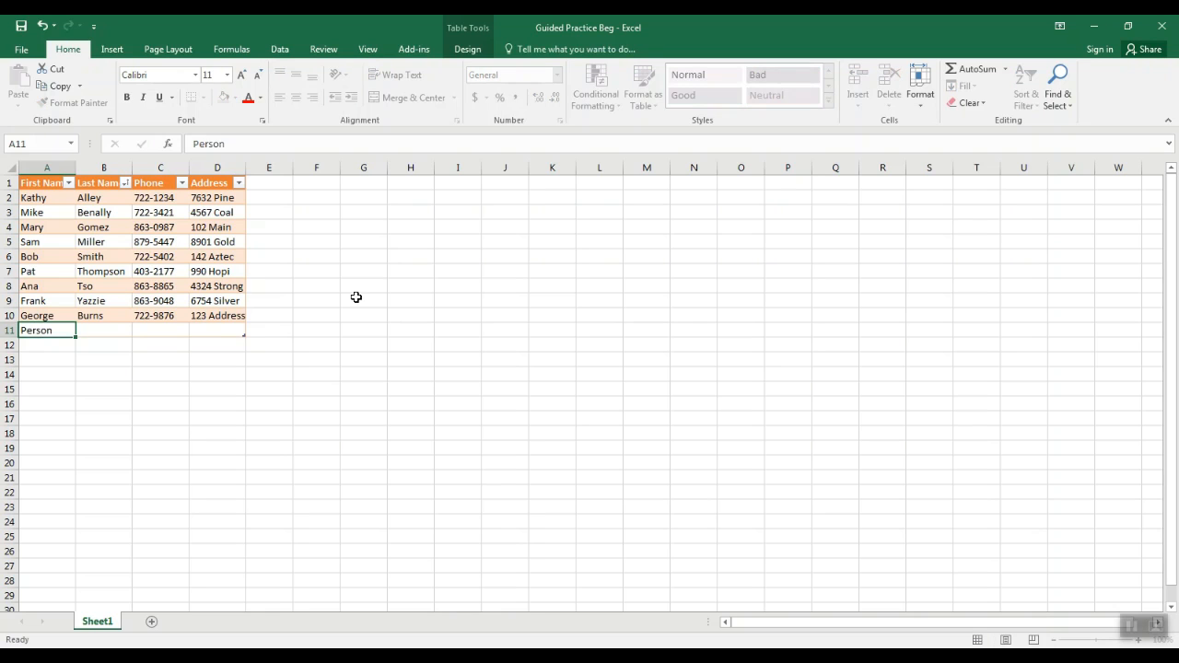
pyautogui.press('Tab')
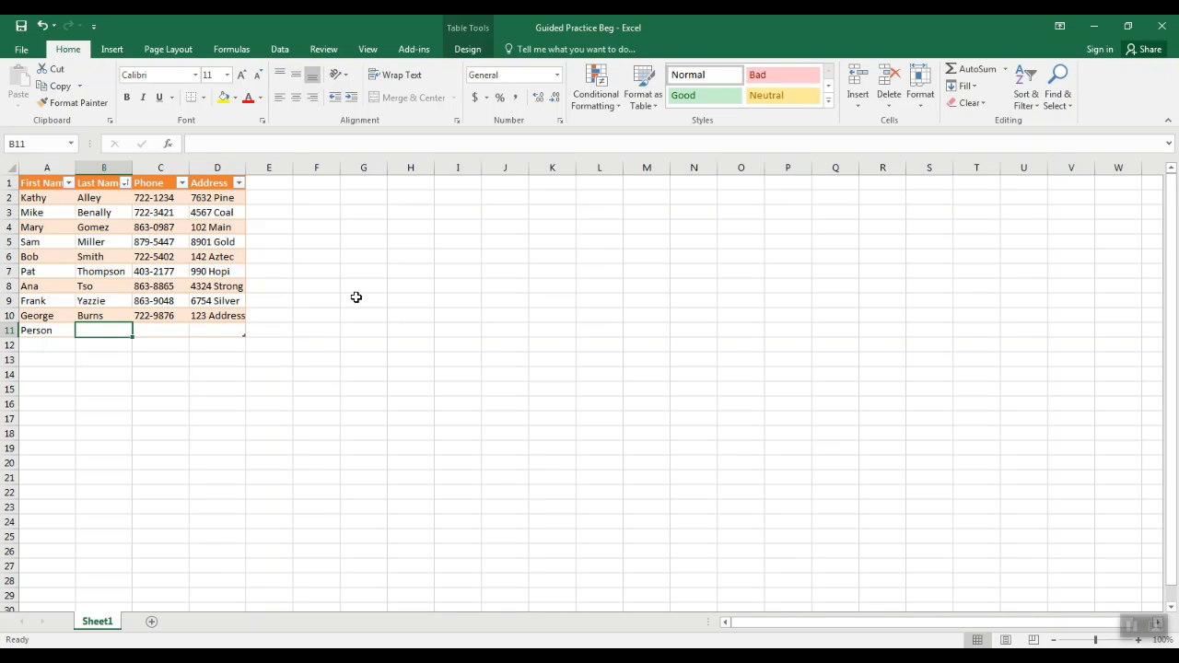
pyautogui.write('Person')
pyautogui.press('Tab')
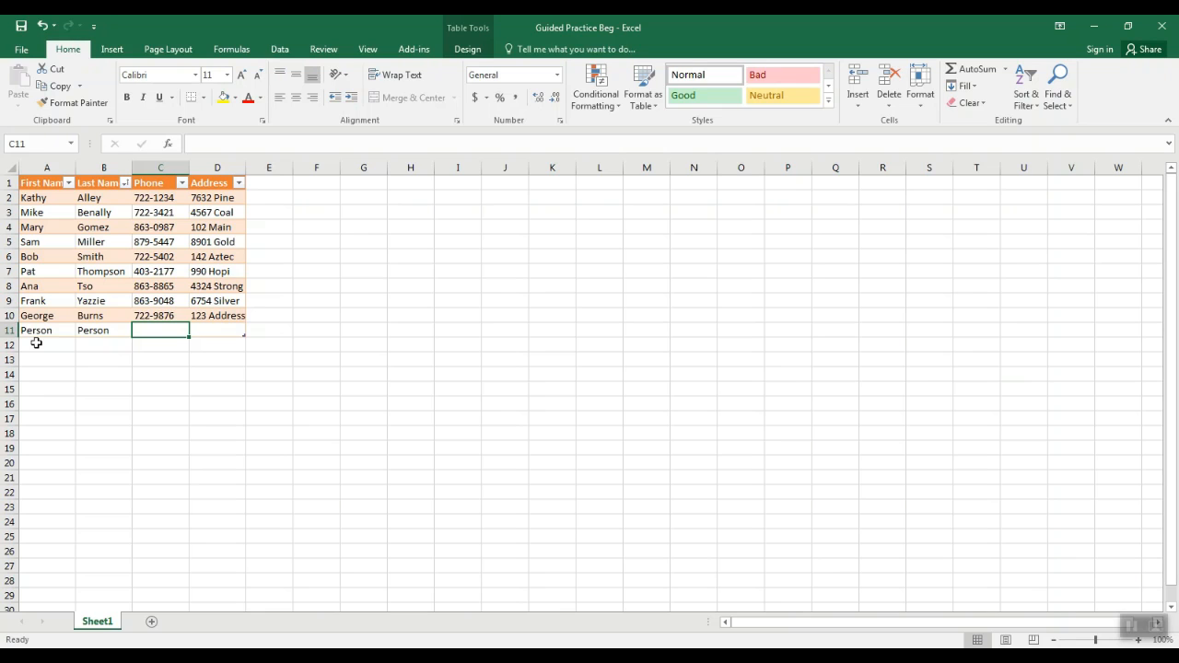
# Add a City column to the table by entering the header in cell E1 beside Address
pyautogui.click(271, 187)
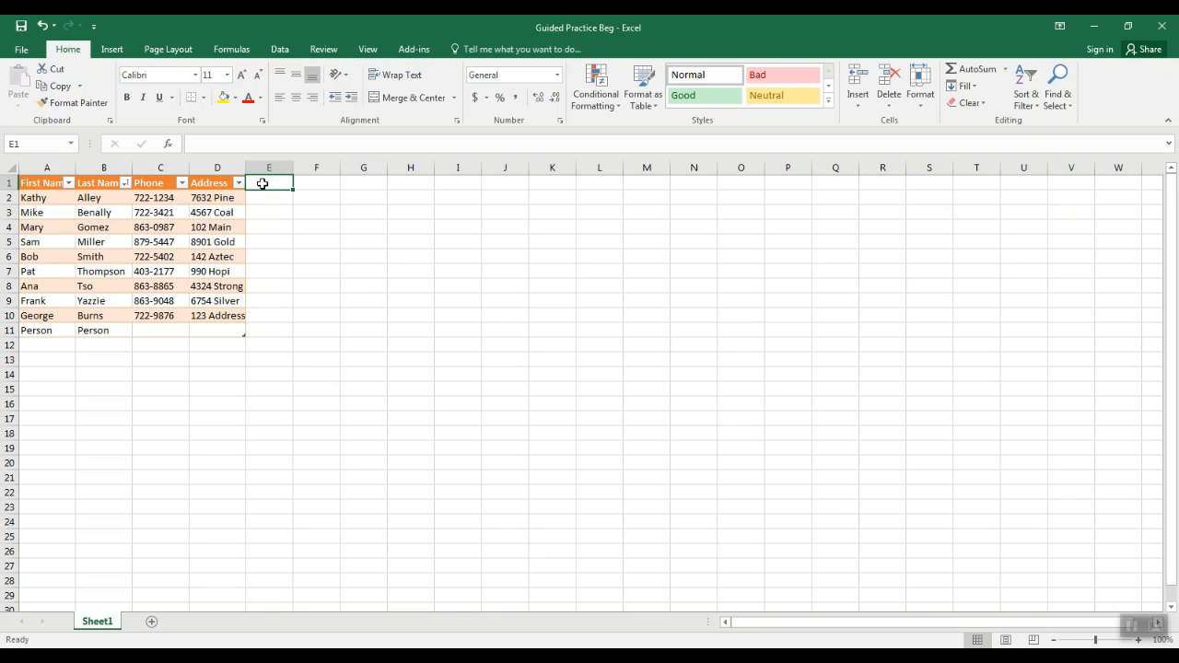
pyautogui.write('City')
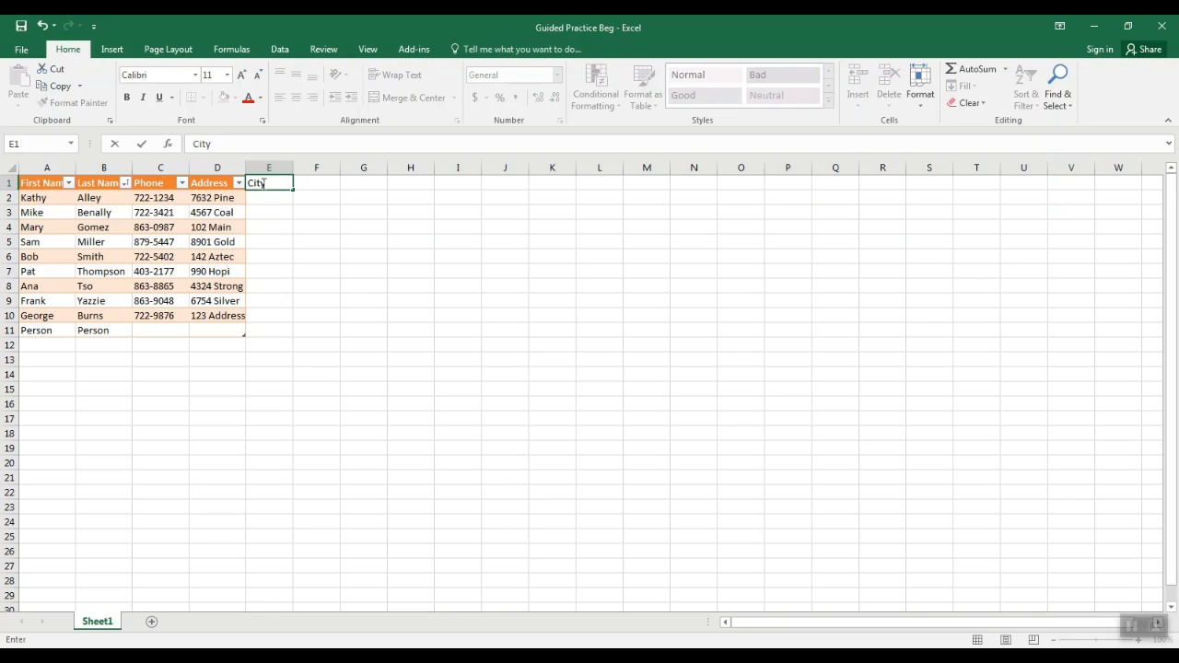
pyautogui.press('Return')
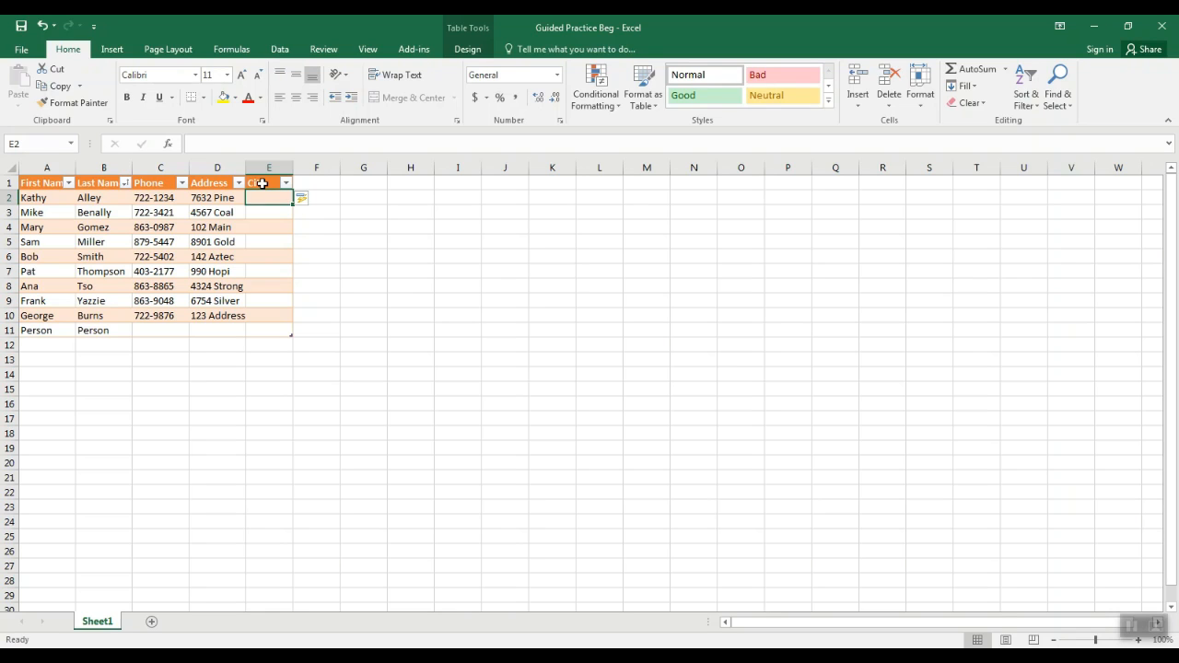
# Enter Gallup in the City column's first record and fill it down through row 11
pyautogui.write('Gallup')
pyautogui.press('Return')
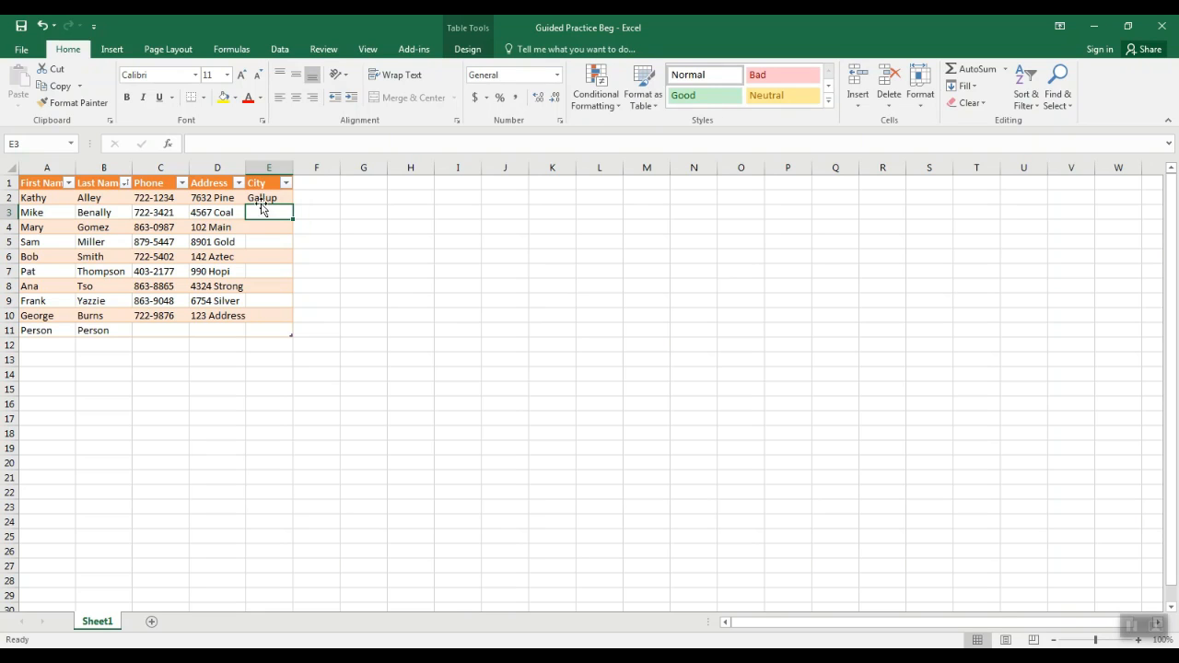
pyautogui.click(265, 199)
pyautogui.moveTo(291, 207); pyautogui.dragTo(291, 337)
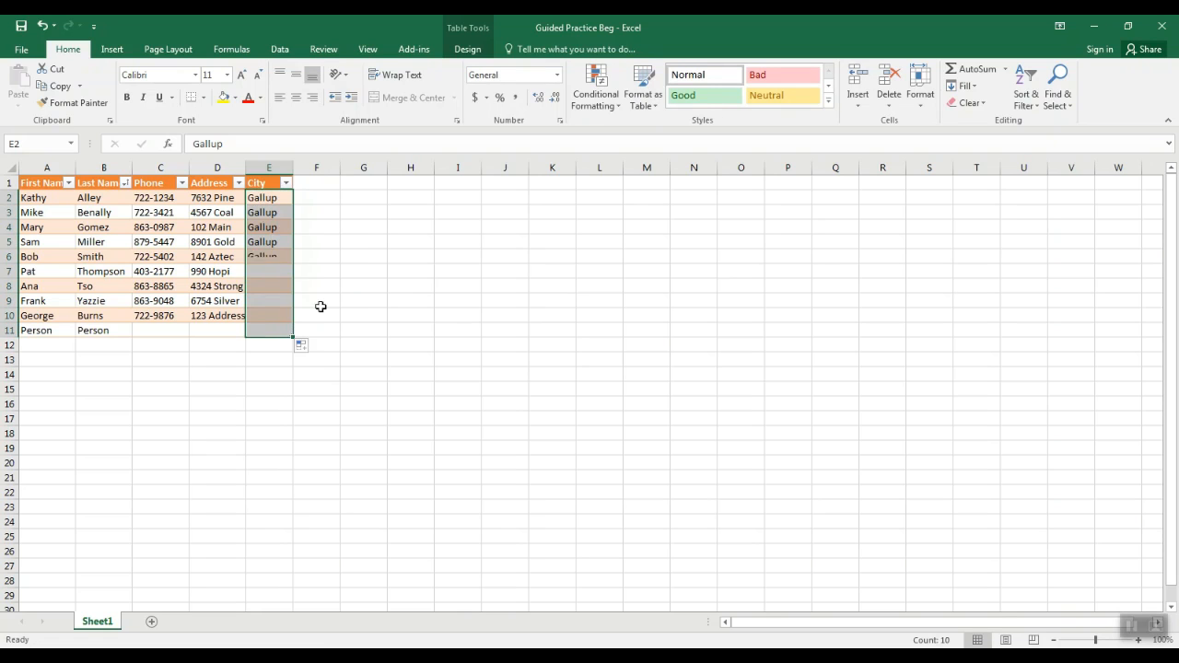
pyautogui.click(270, 241)
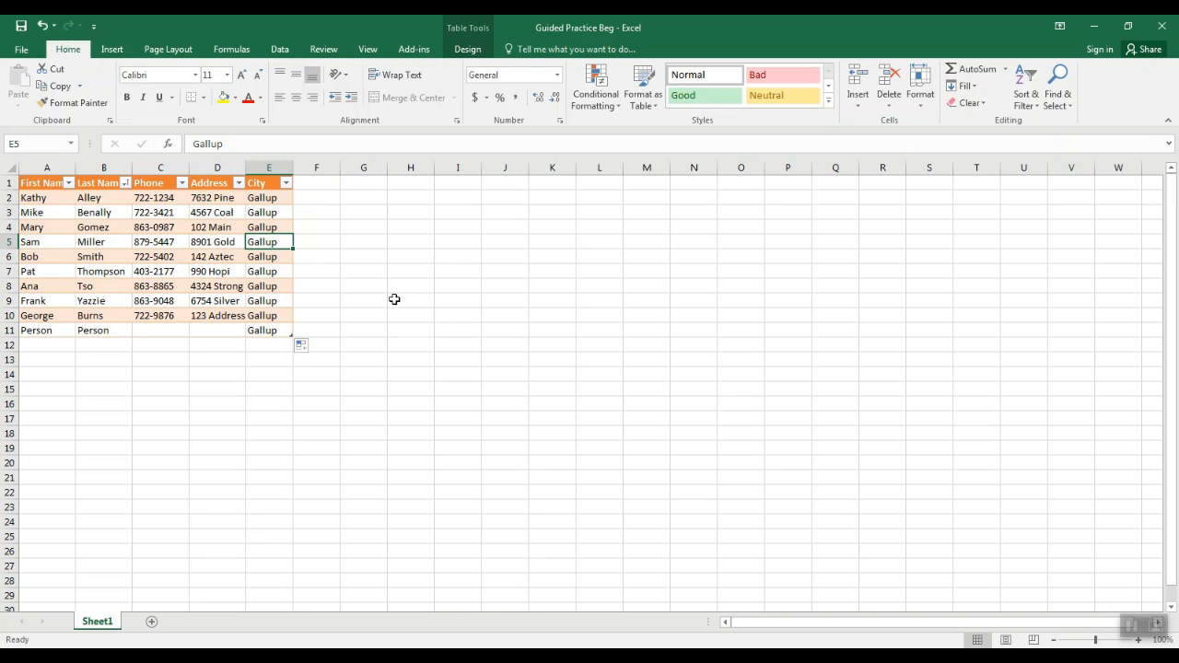
pyautogui.click(226, 198)
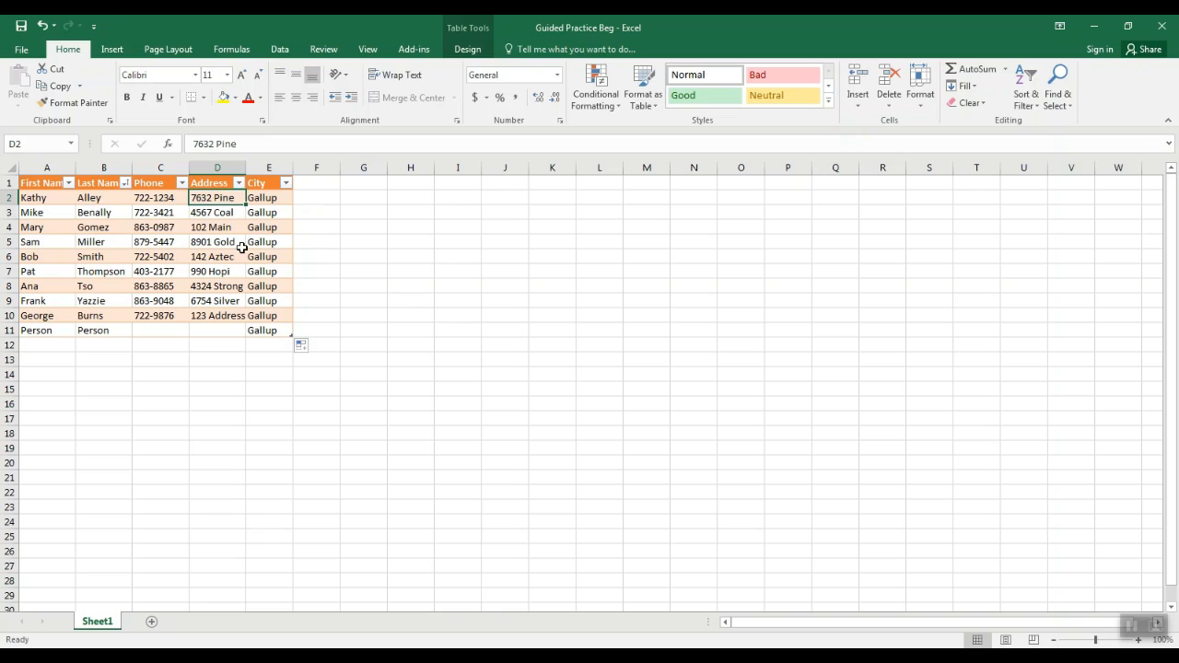